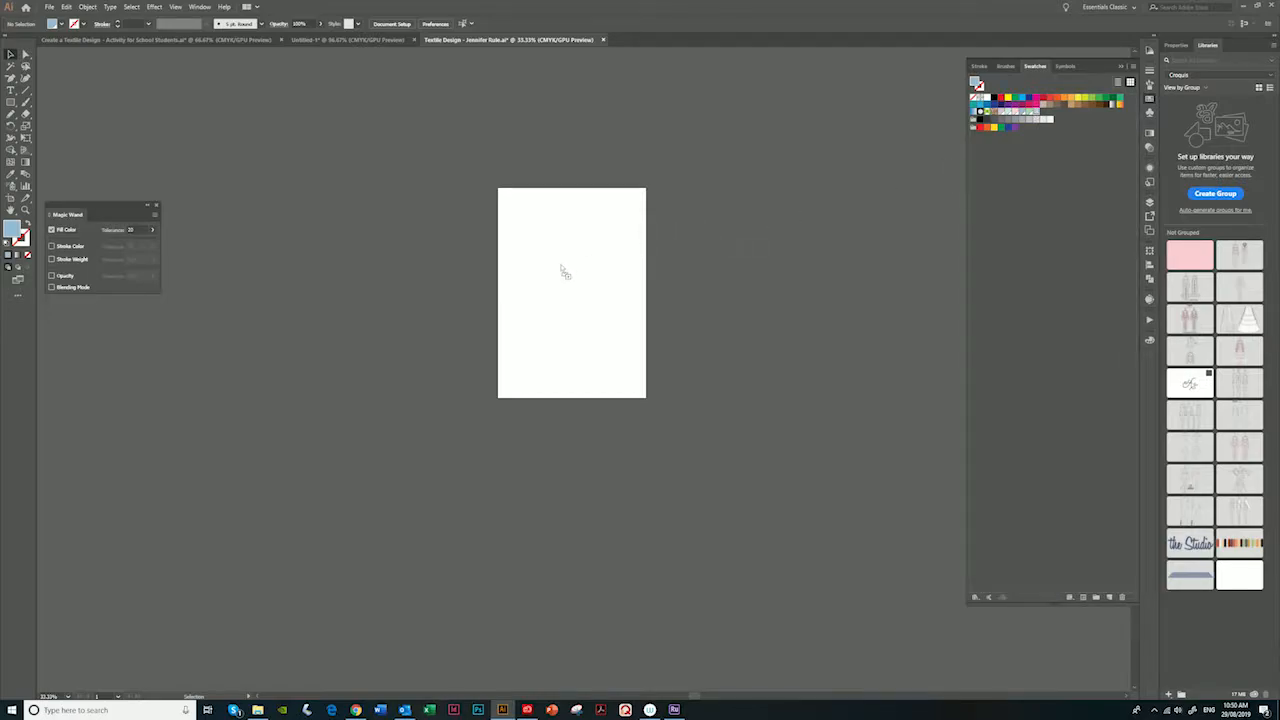
- Paste one copy of the grouped paisley pattern artwork over the blank page, undo the extra paste and deselect it
{"action": "key", "text": "ctrl+v"}
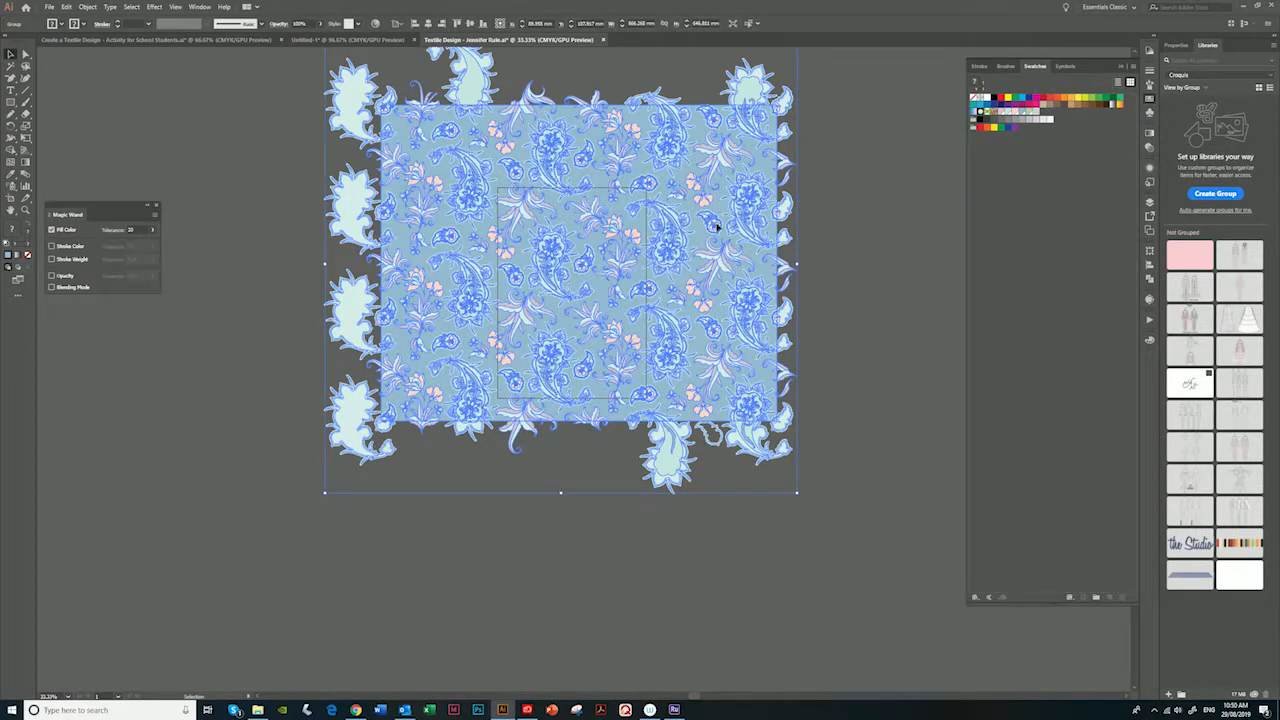
{"action": "key", "text": "ctrl+v"}
{"action": "key", "text": "ctrl+z"}
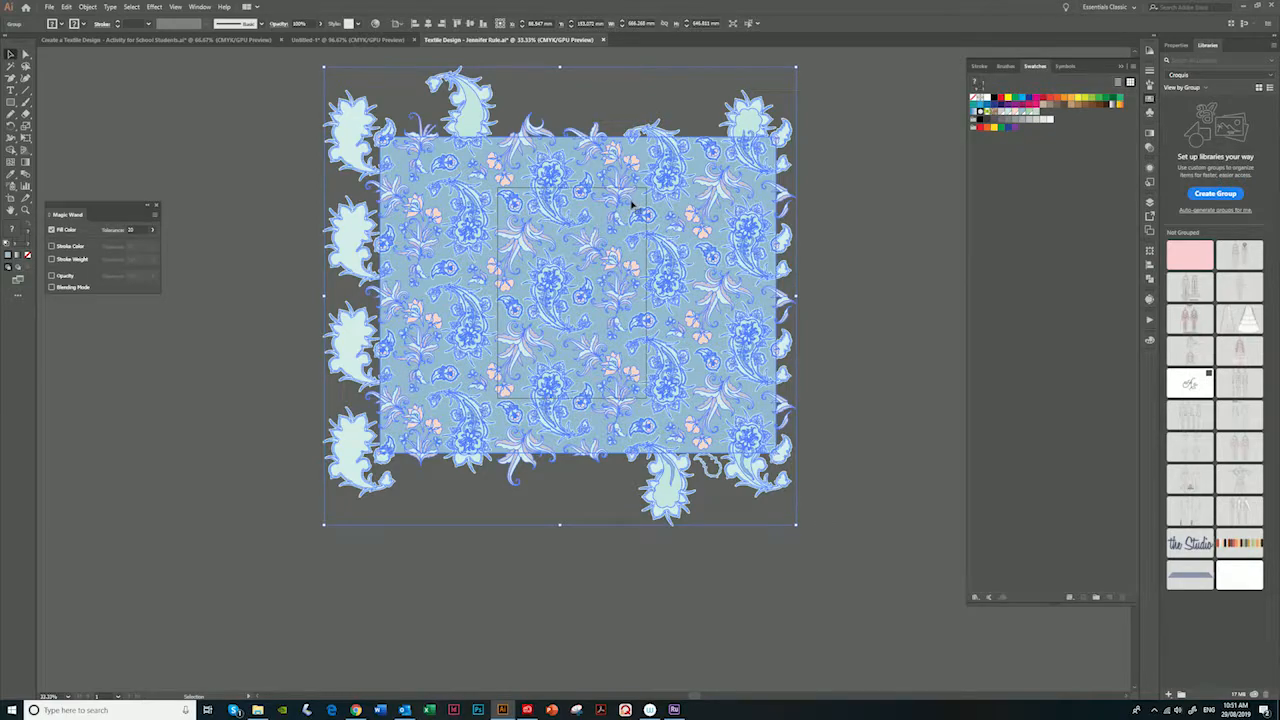
{"action": "left_click", "coordinate": [870, 195]}
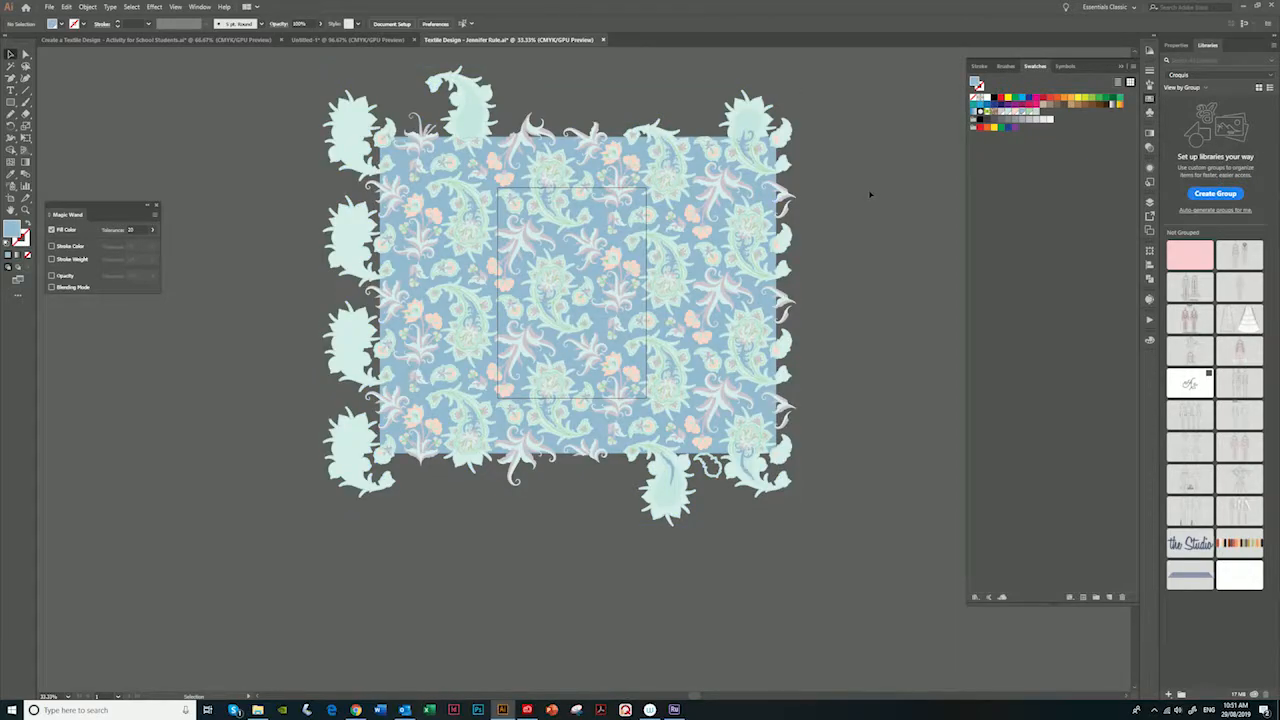
- Directly select only the blue background rectangle behind the pattern and show the document's layers
{"action": "key", "text": "a"}
{"action": "left_click", "coordinate": [767, 198]}
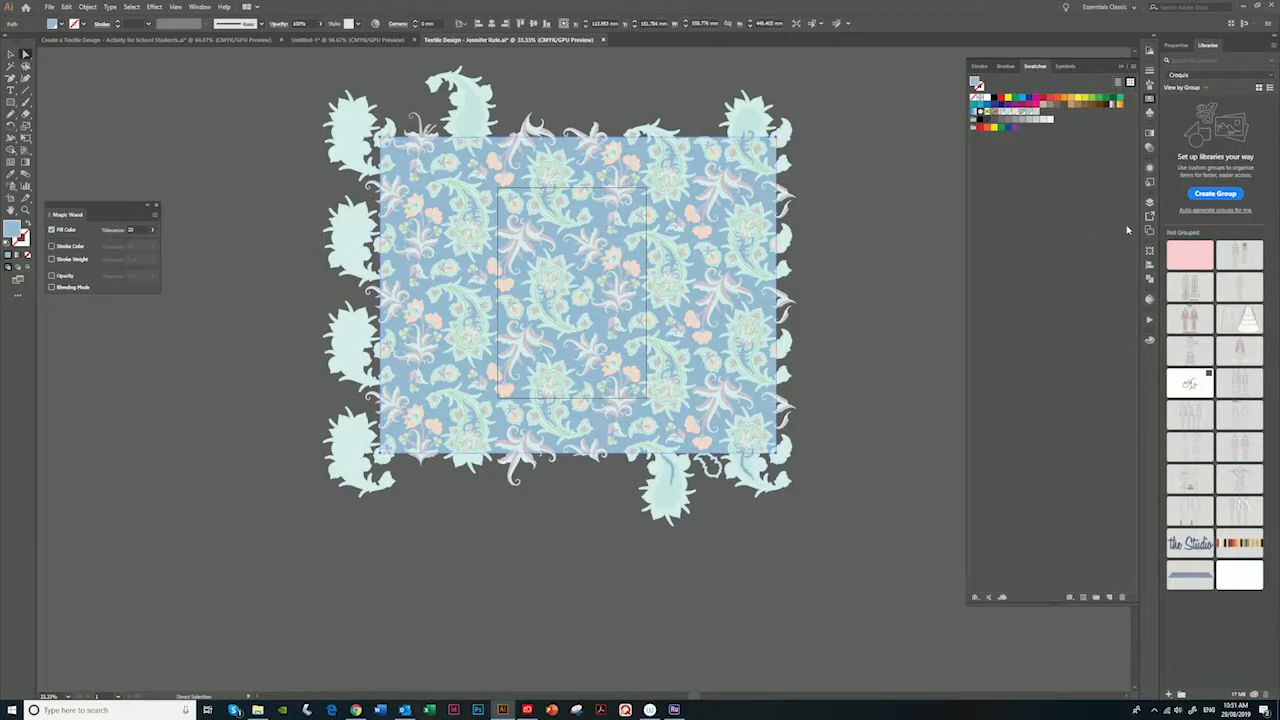
{"action": "left_click", "coordinate": [1149, 202]}
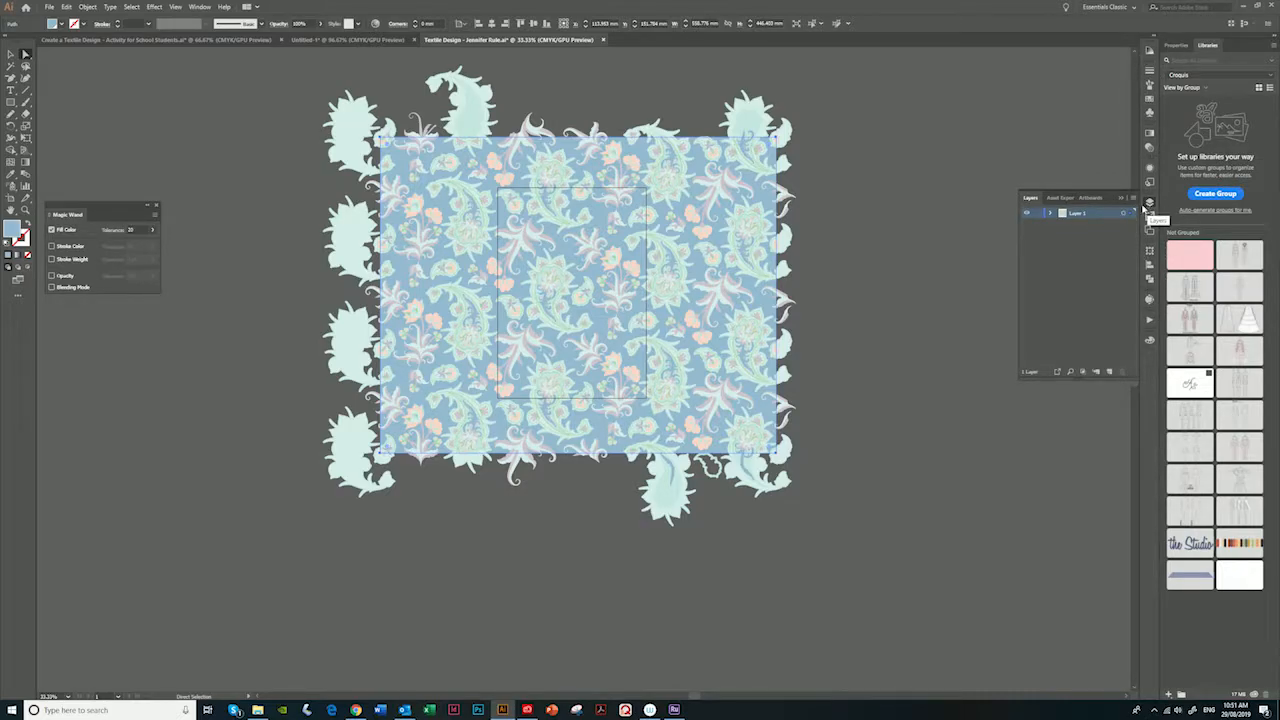
- Switch the workspace to Essentials and return it to Essentials Classic
{"action": "left_click", "coordinate": [199, 7]}
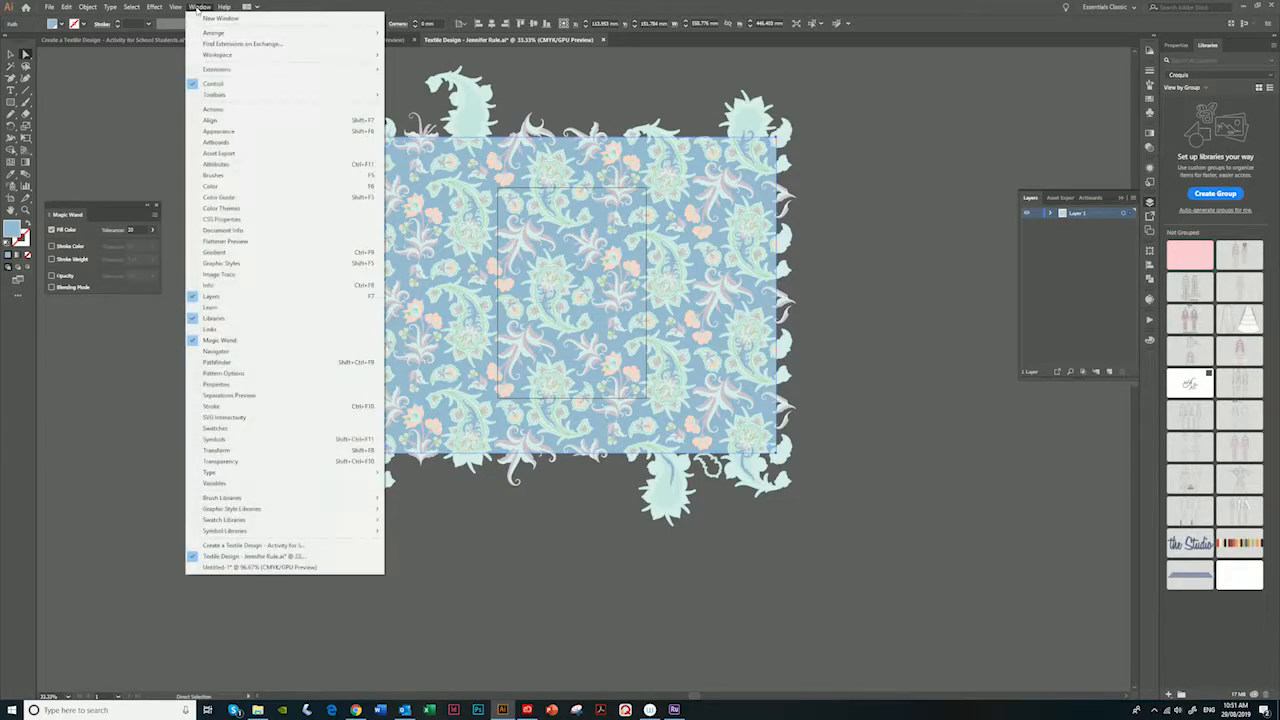
{"action": "left_click", "coordinate": [1134, 8]}
{"action": "left_click", "coordinate": [1110, 30]}
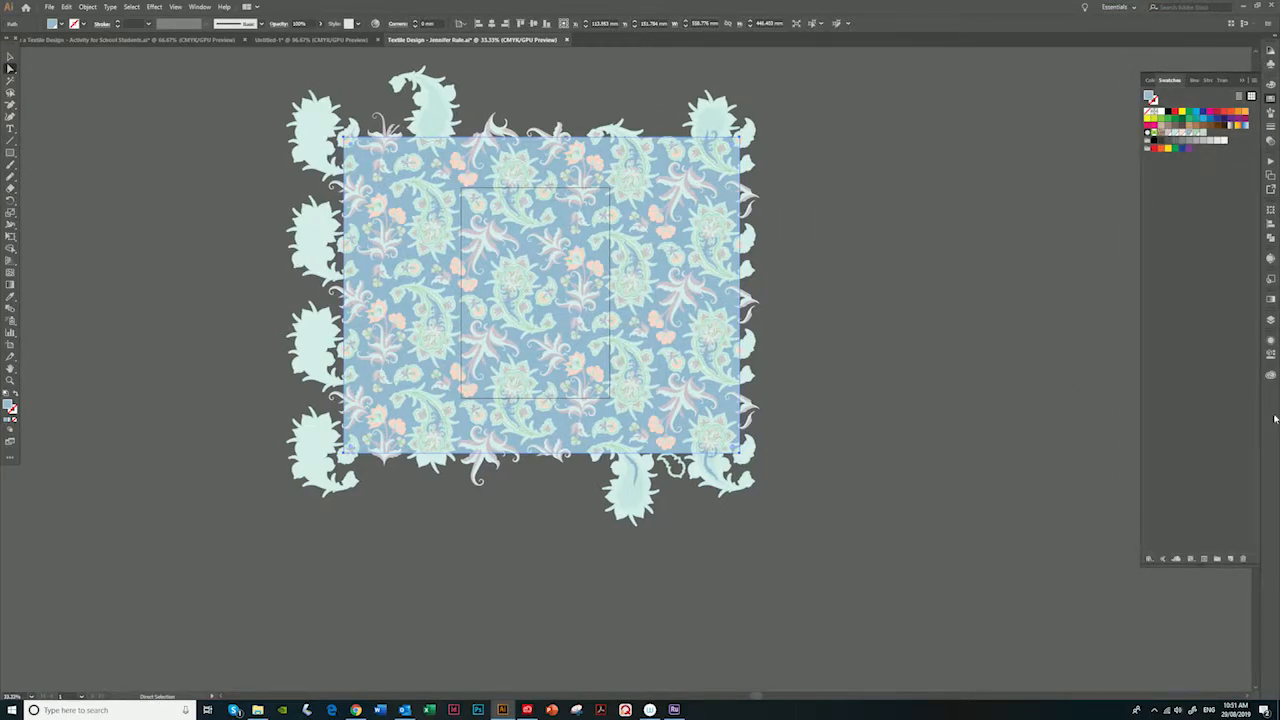
{"action": "left_click", "coordinate": [1138, 8]}
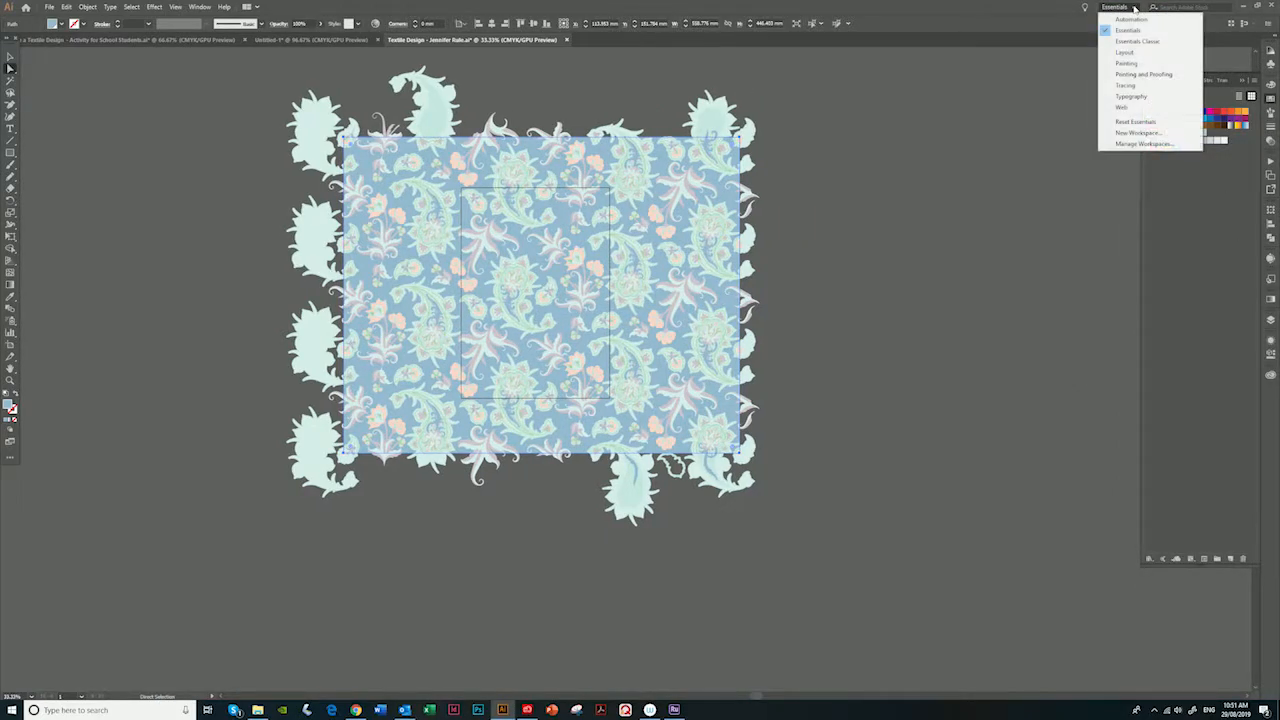
{"action": "left_click", "coordinate": [1137, 41]}
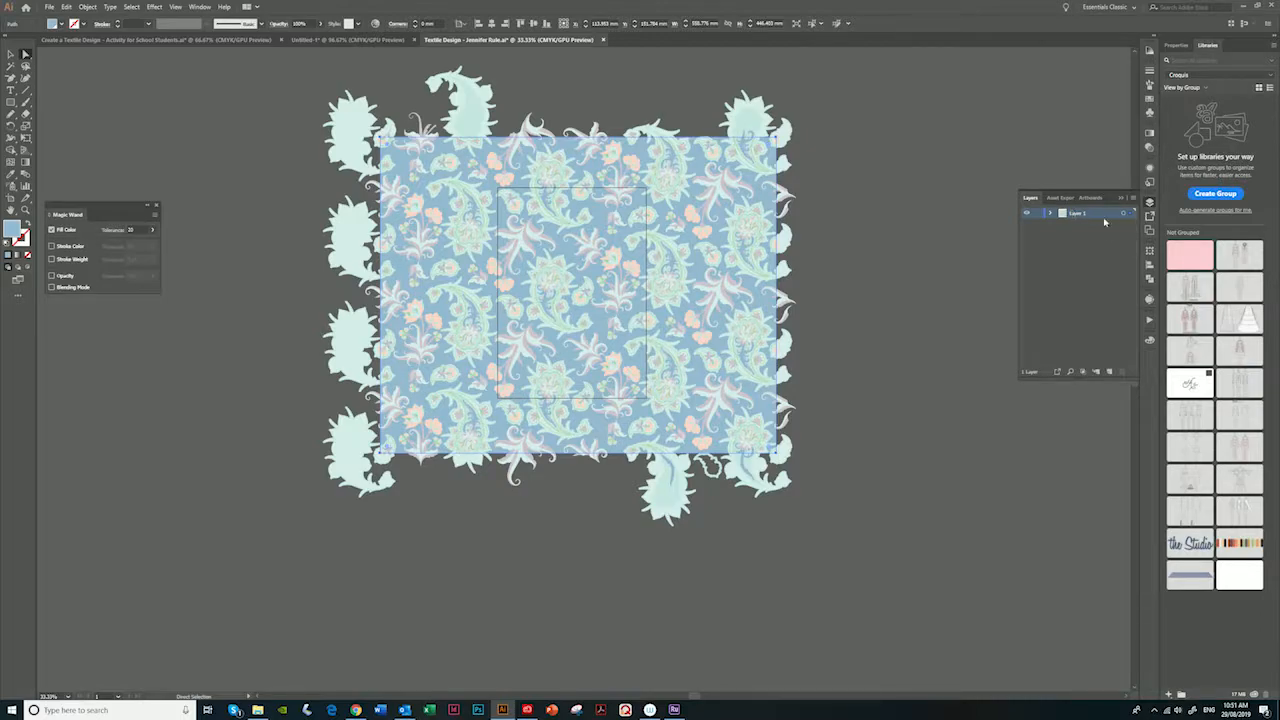
- Expand Layer 1 and its group, locate the selected background rectangle in the layer list and duplicate it
{"action": "left_click", "coordinate": [1050, 214]}
{"action": "left_click", "coordinate": [1062, 223]}
{"action": "left_click", "coordinate": [1133, 198]}
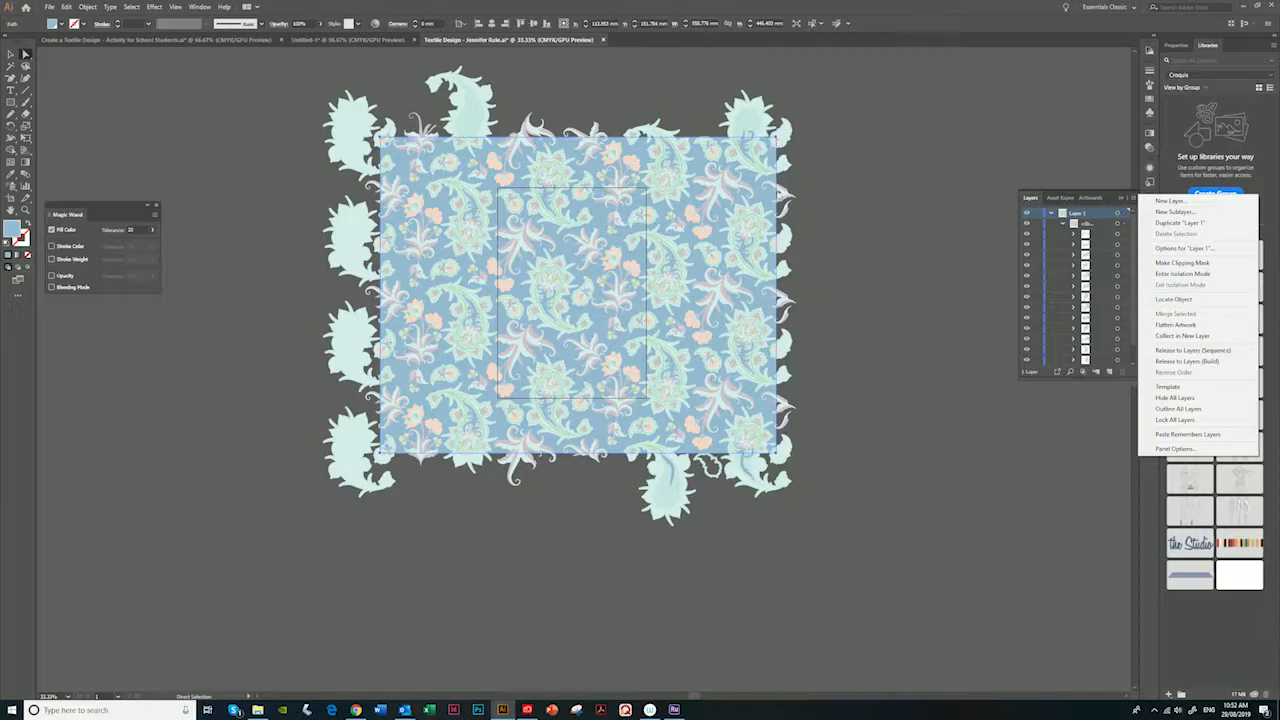
{"action": "left_click", "coordinate": [1175, 299]}
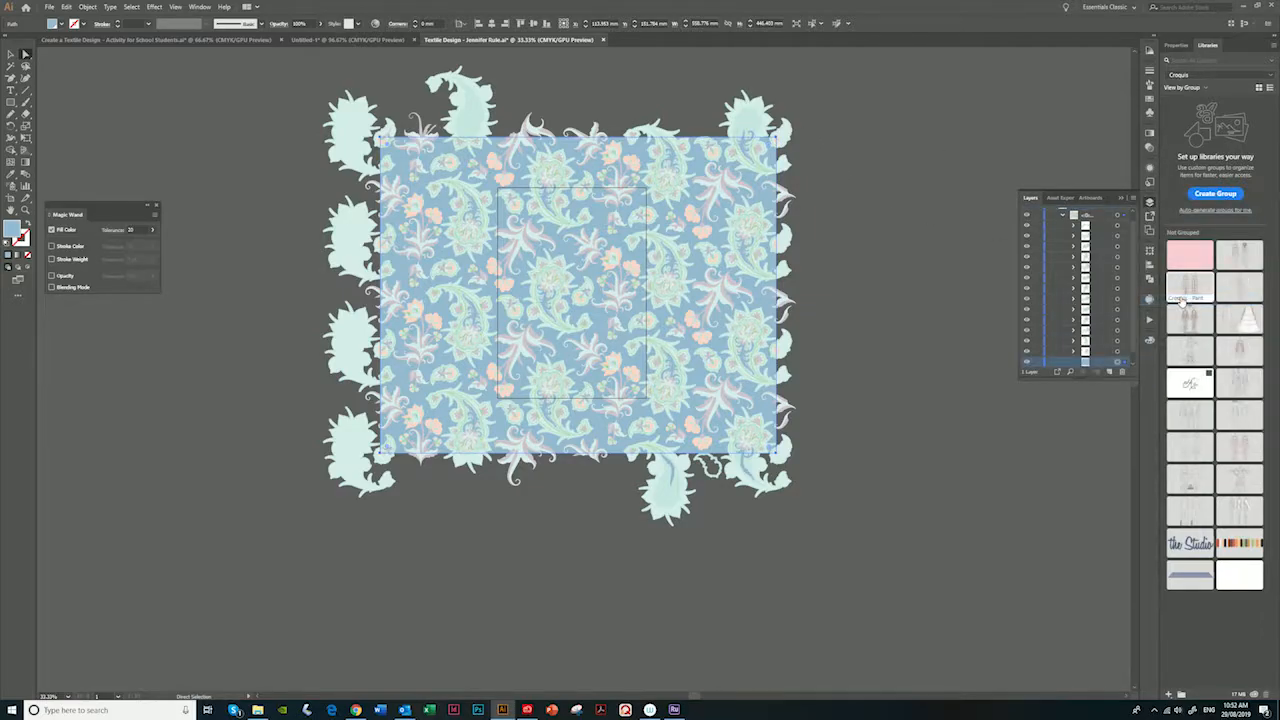
{"action": "scroll", "coordinate": [1121, 351], "scroll_direction": "down", "scroll_amount": 1}
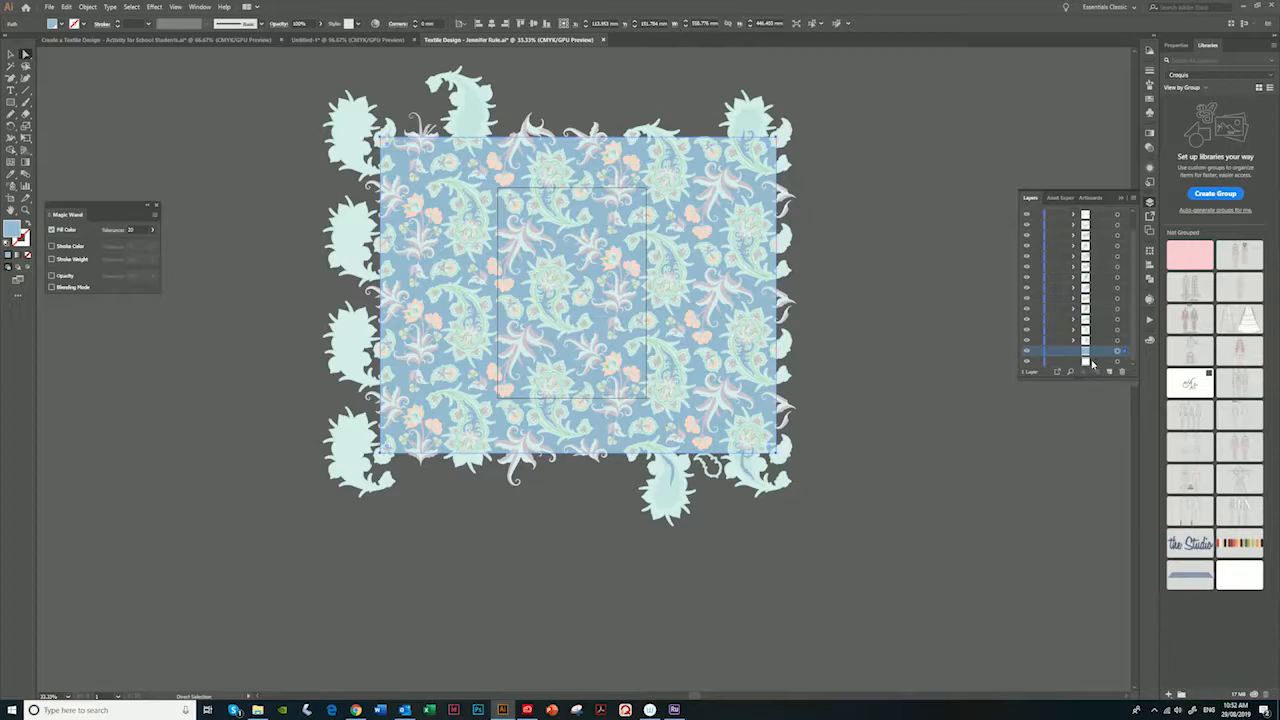
{"action": "left_click_drag", "start_coordinate": [1103, 351], "coordinate": [1110, 371]}
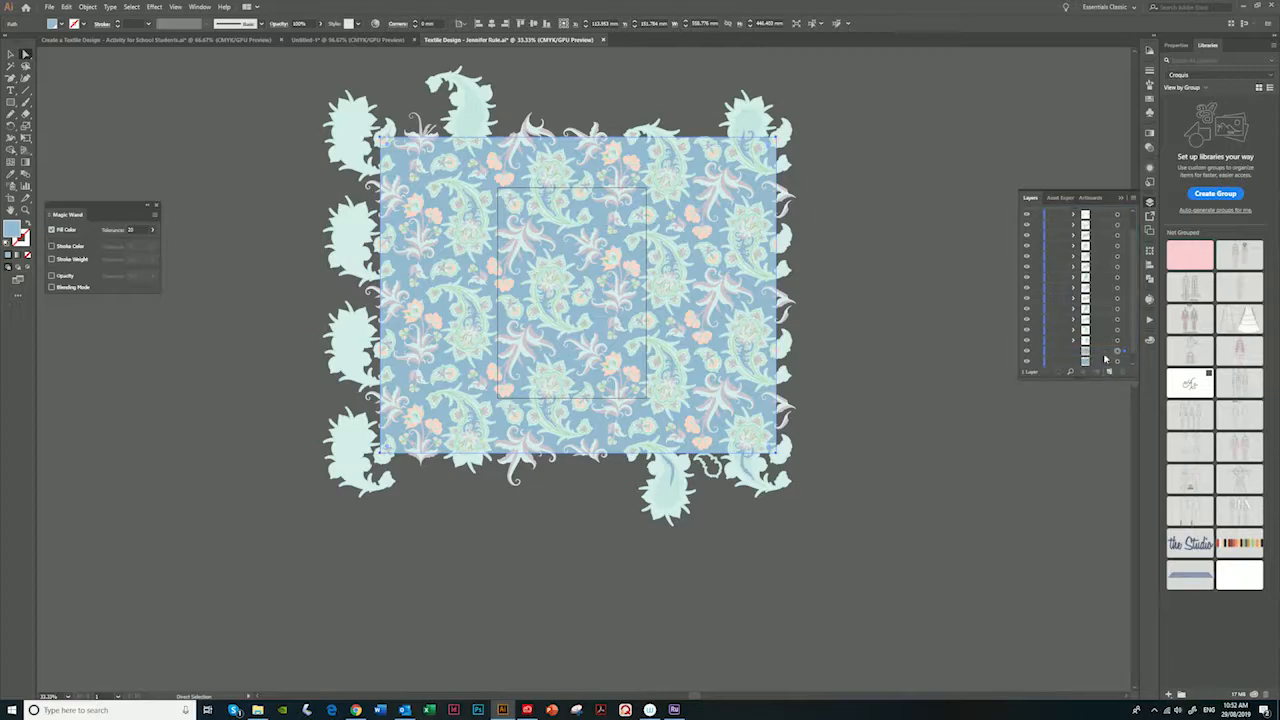
{"action": "left_click", "coordinate": [1116, 341]}
- Convert the selected blue background rectangle to an artboard
{"action": "left_click", "coordinate": [1149, 231]}
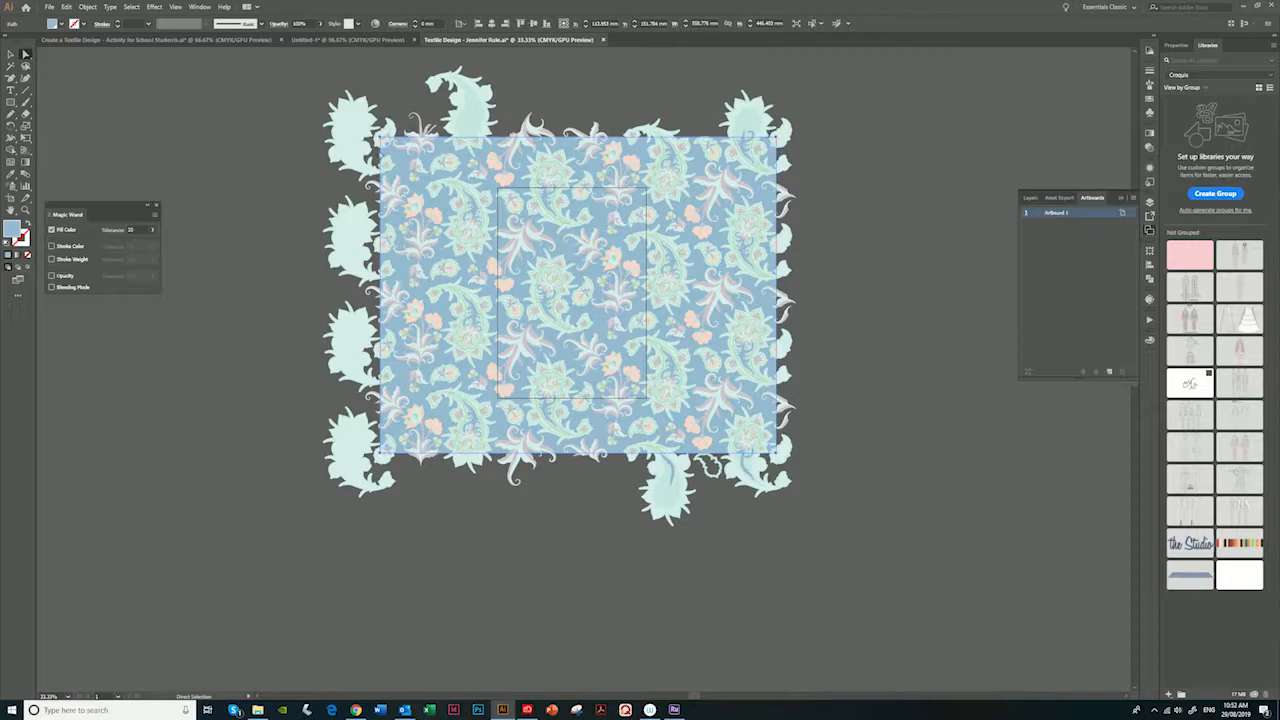
{"action": "left_click", "coordinate": [1132, 199]}
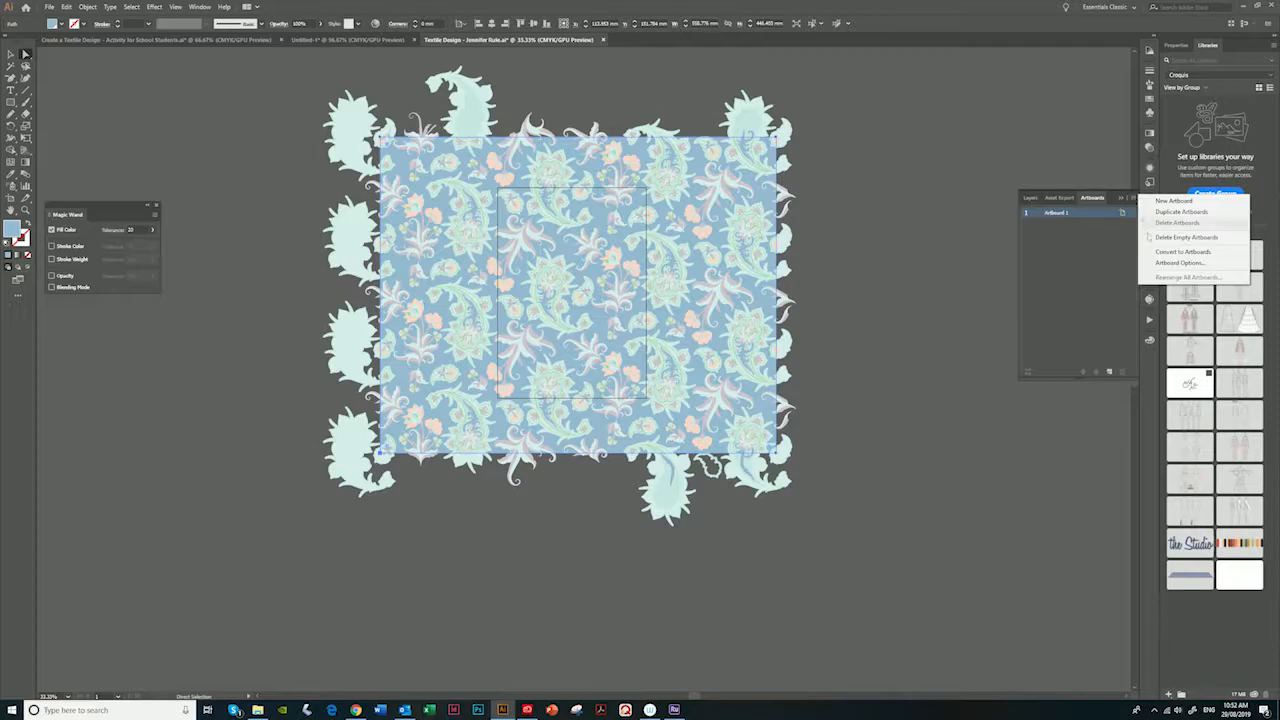
{"action": "left_click", "coordinate": [1182, 252]}
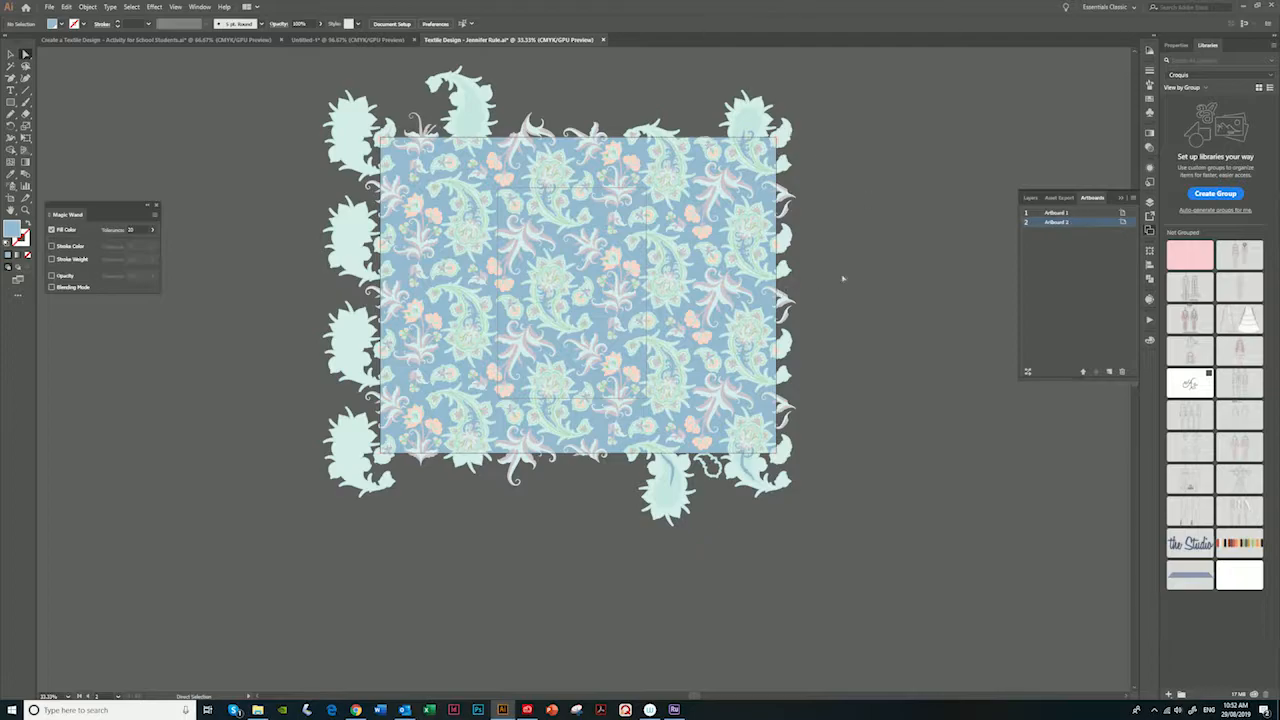
- Delete the original small artboard, keeping only the one that matches the pattern's background rectangle
{"action": "double_click", "coordinate": [1078, 213]}
{"action": "double_click", "coordinate": [1095, 225]}
{"action": "left_click_drag", "start_coordinate": [1098, 225], "coordinate": [1121, 373]}
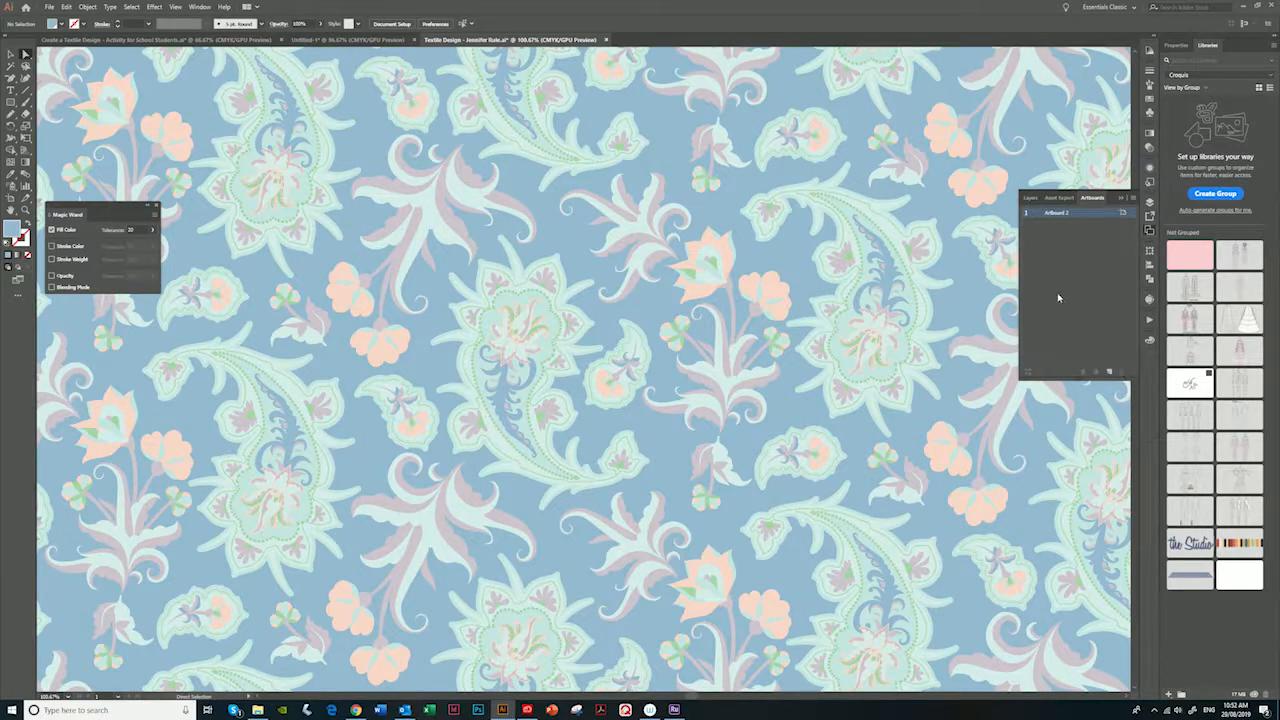
{"action": "key", "text": "ctrl+minus"}
{"action": "key", "text": "ctrl+minus"}
{"action": "key", "text": "ctrl+minus"}
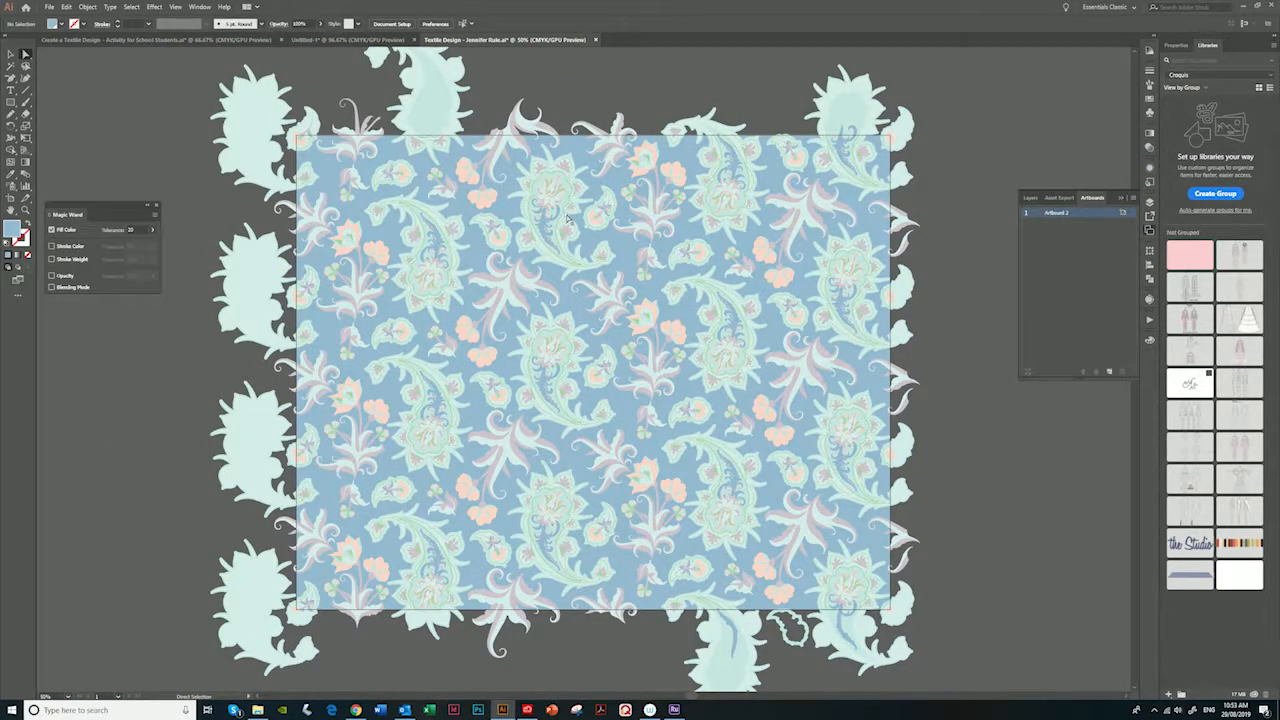
{"action": "left_click_drag", "start_coordinate": [602, 241], "coordinate": [582, 219]}
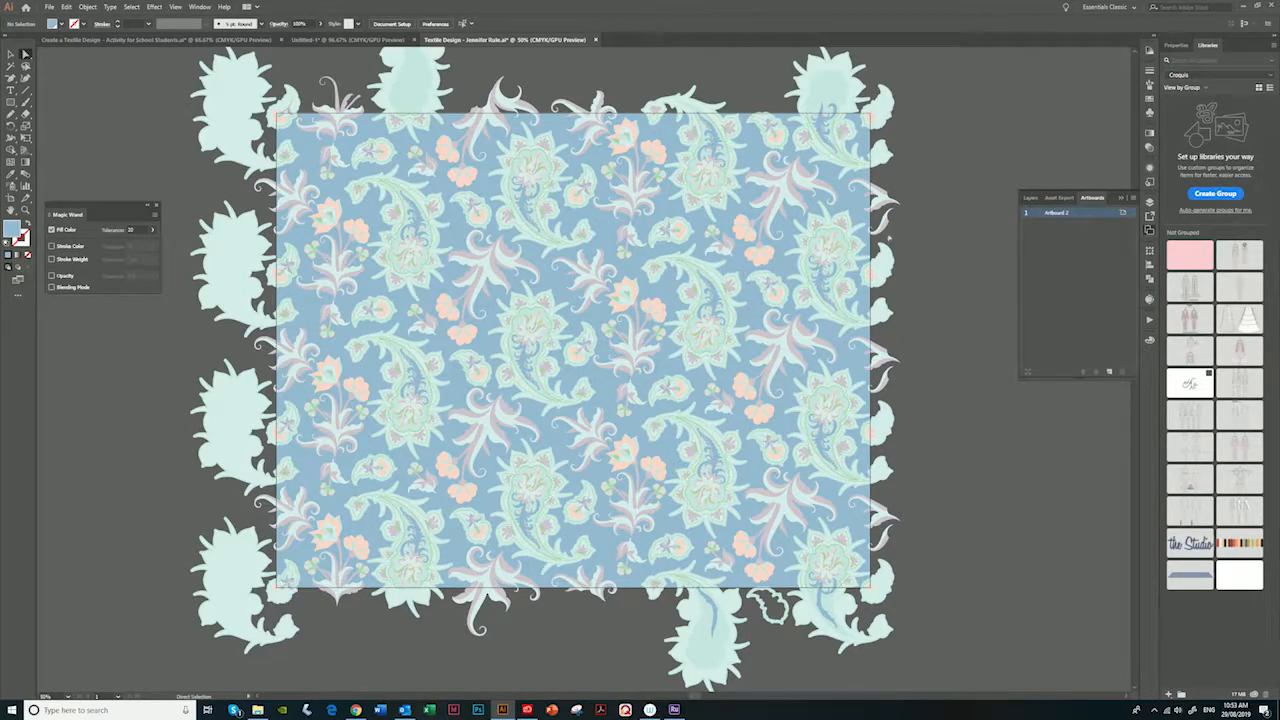
- Start an Export As of the design in JPEG format with Use Artboards enabled for all artboards
{"action": "left_click", "coordinate": [49, 7]}
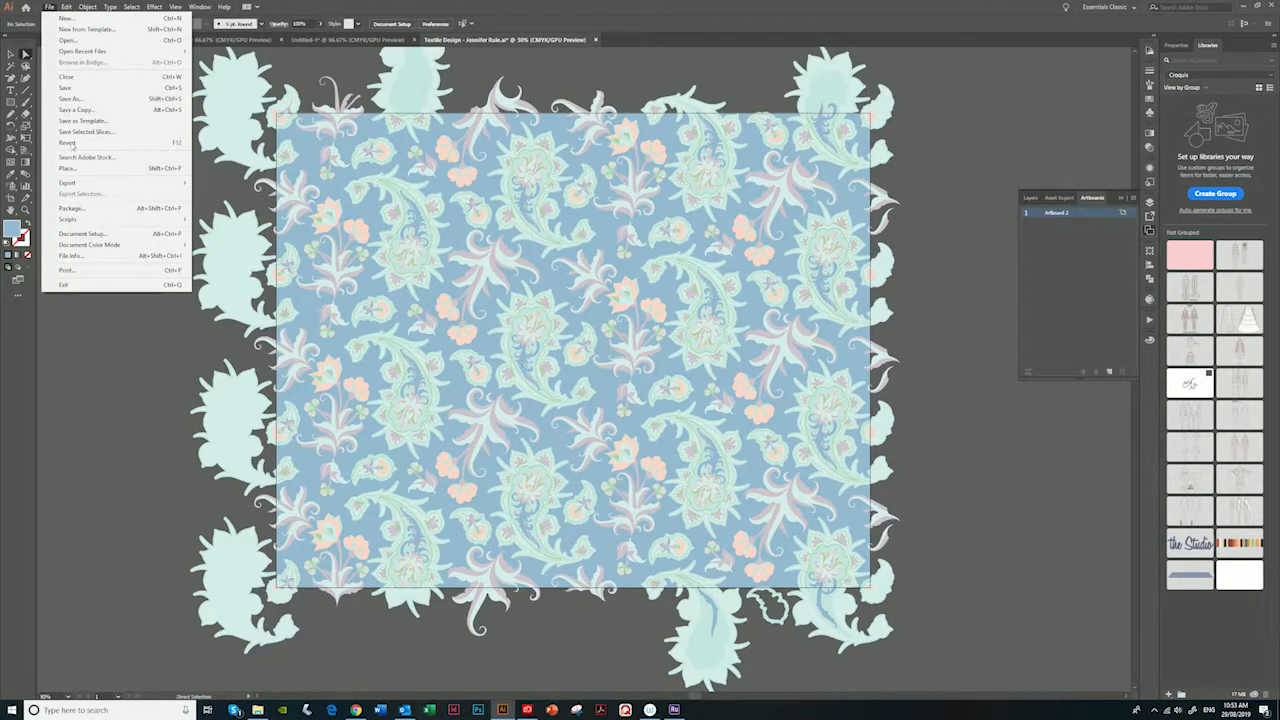
{"action": "mouse_move", "coordinate": [88, 186]}
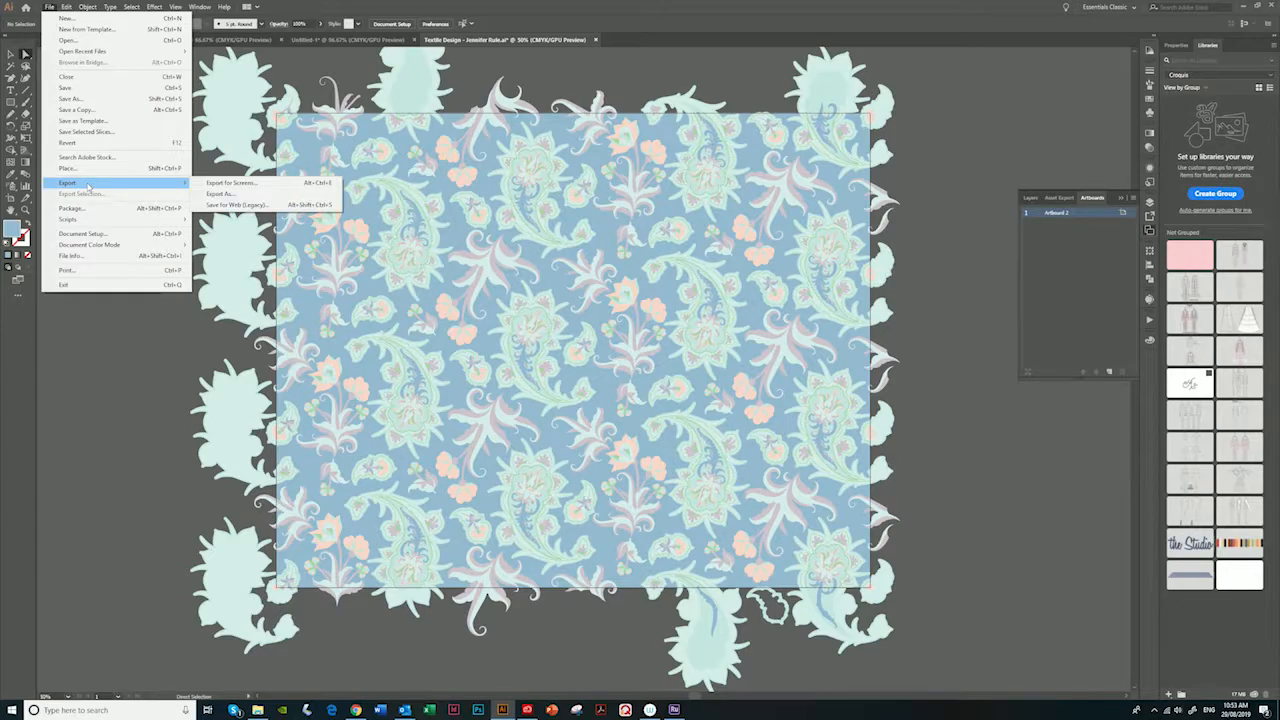
{"action": "left_click", "coordinate": [231, 196]}
{"action": "left_click", "coordinate": [94, 330]}
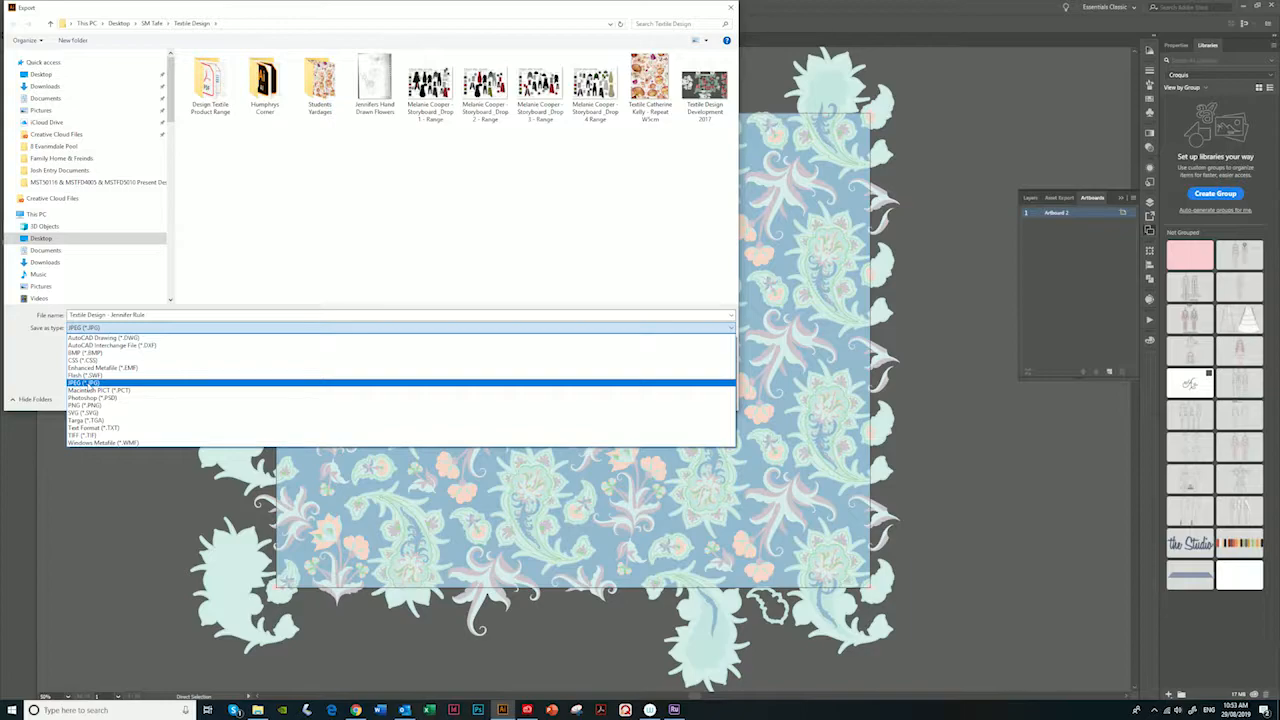
{"action": "left_click", "coordinate": [86, 384]}
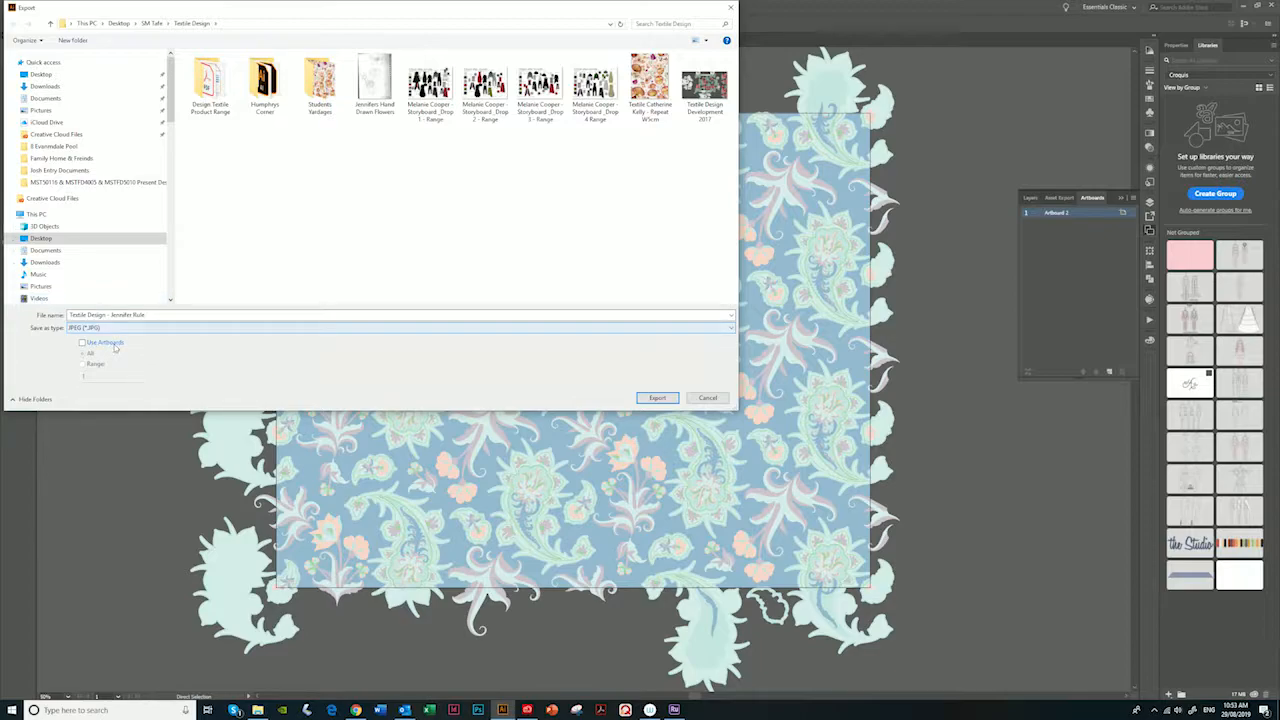
{"action": "left_click", "coordinate": [83, 343]}
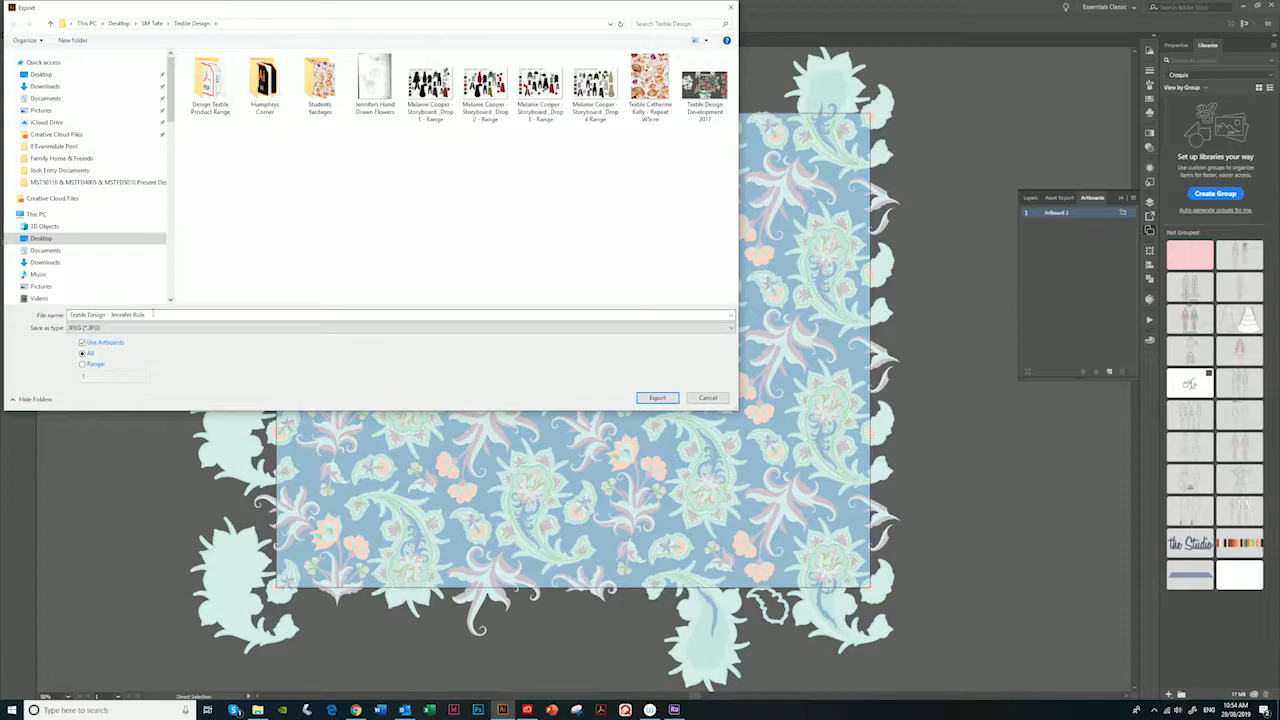
- Choose the Desktop as export location, prefix the file name with "AA" and continue to the JPEG options
{"action": "left_click", "coordinate": [40, 74]}
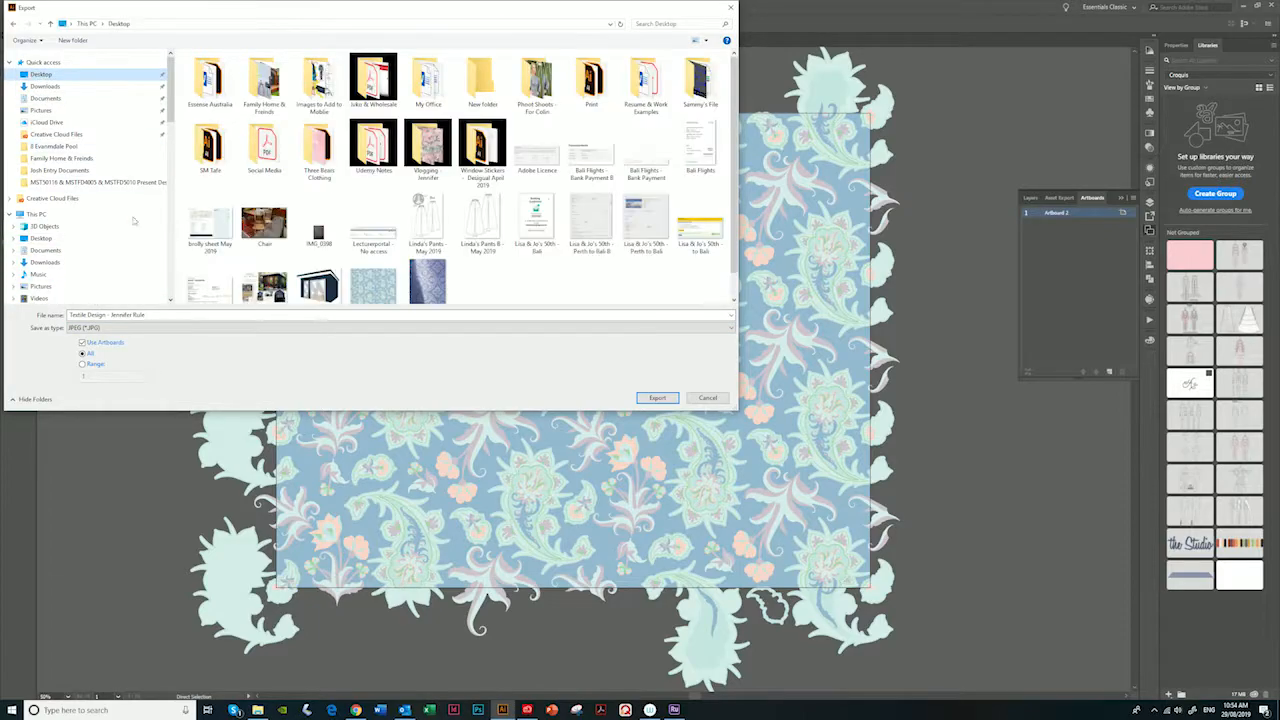
{"action": "left_click", "coordinate": [68, 316]}
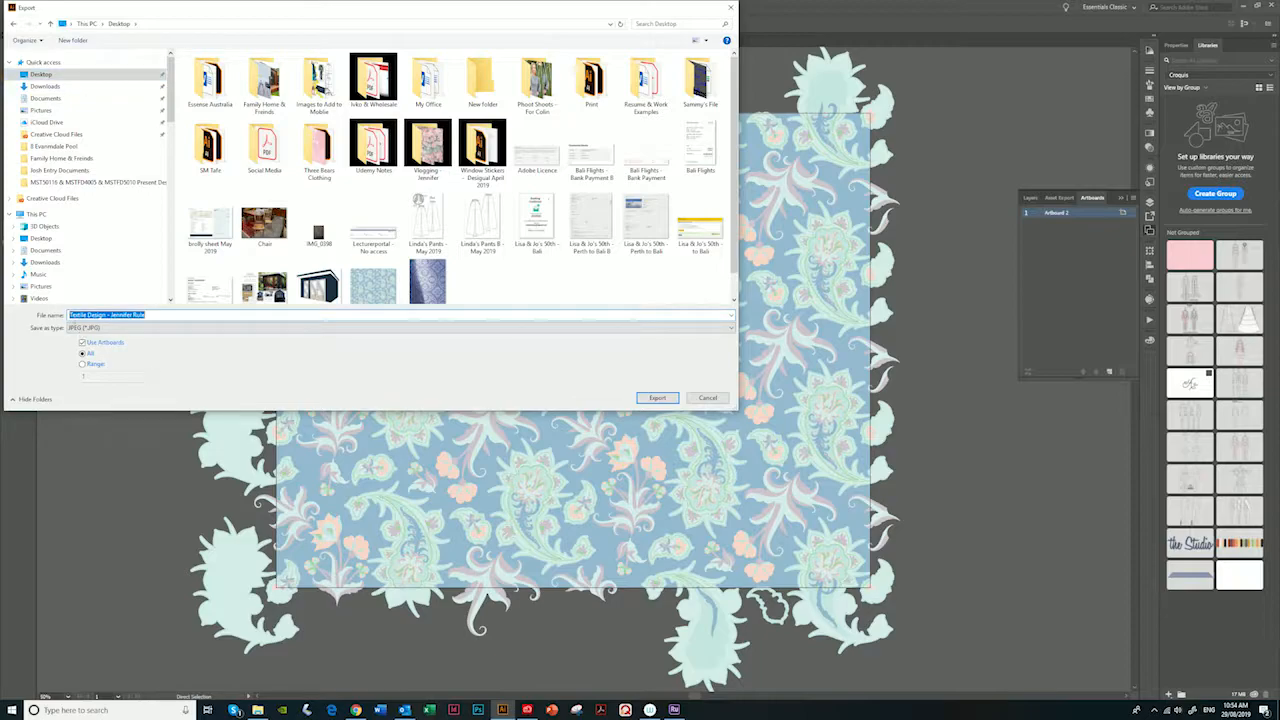
{"action": "key", "text": "Home"}
{"action": "type", "text": "AA"}
{"action": "left_click", "coordinate": [668, 399]}
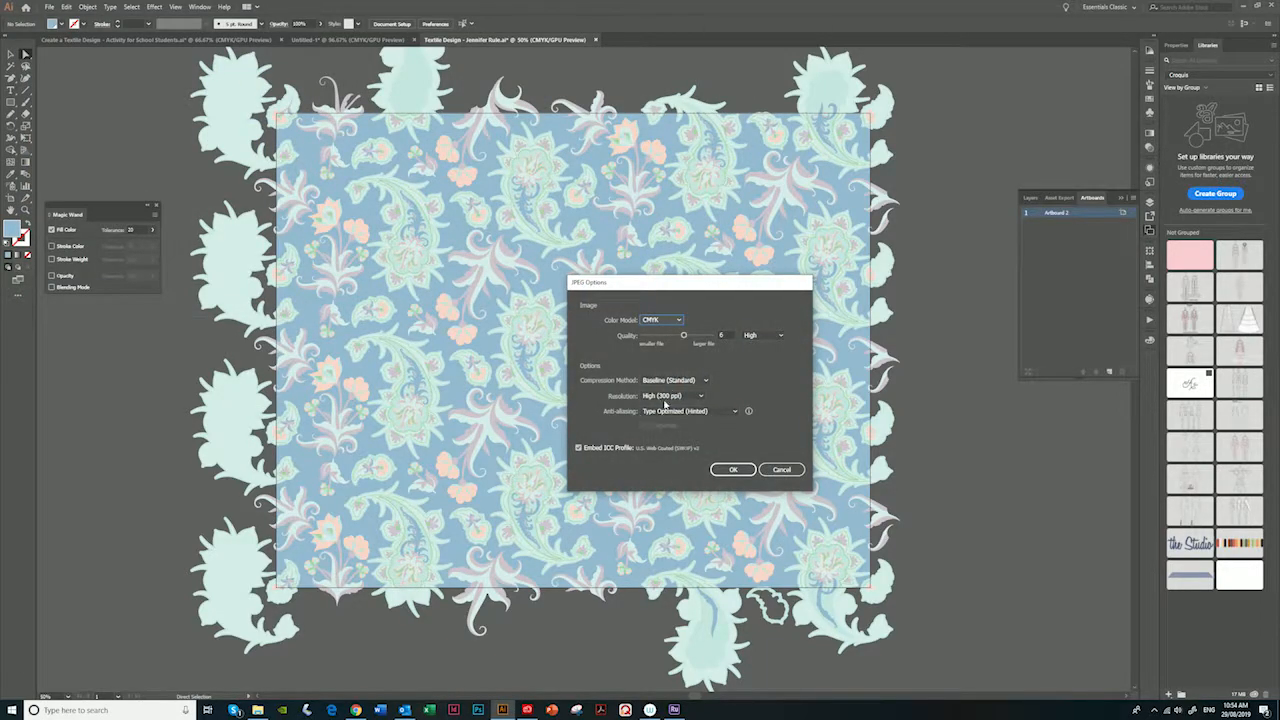
- Set the JPEG color model to RGB and check the file requirements on Spoonflower's design upload page in Chrome
{"action": "left_click", "coordinate": [681, 320]}
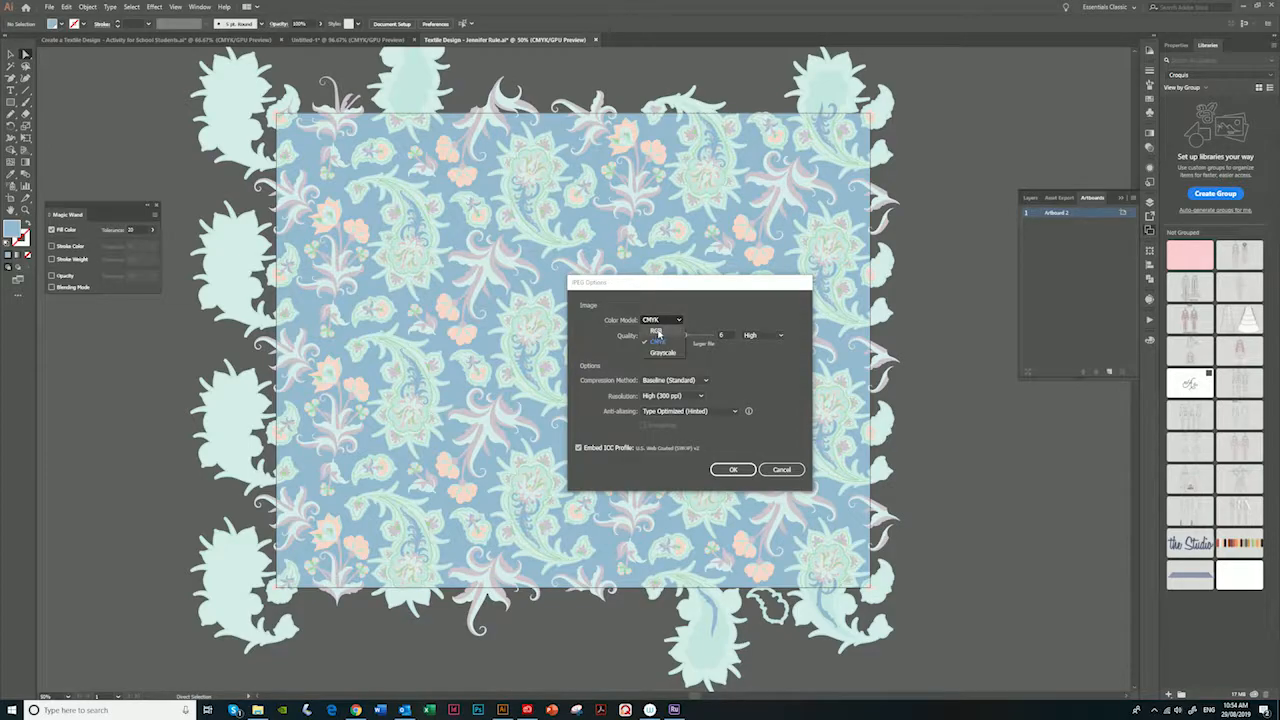
{"action": "left_click", "coordinate": [657, 332]}
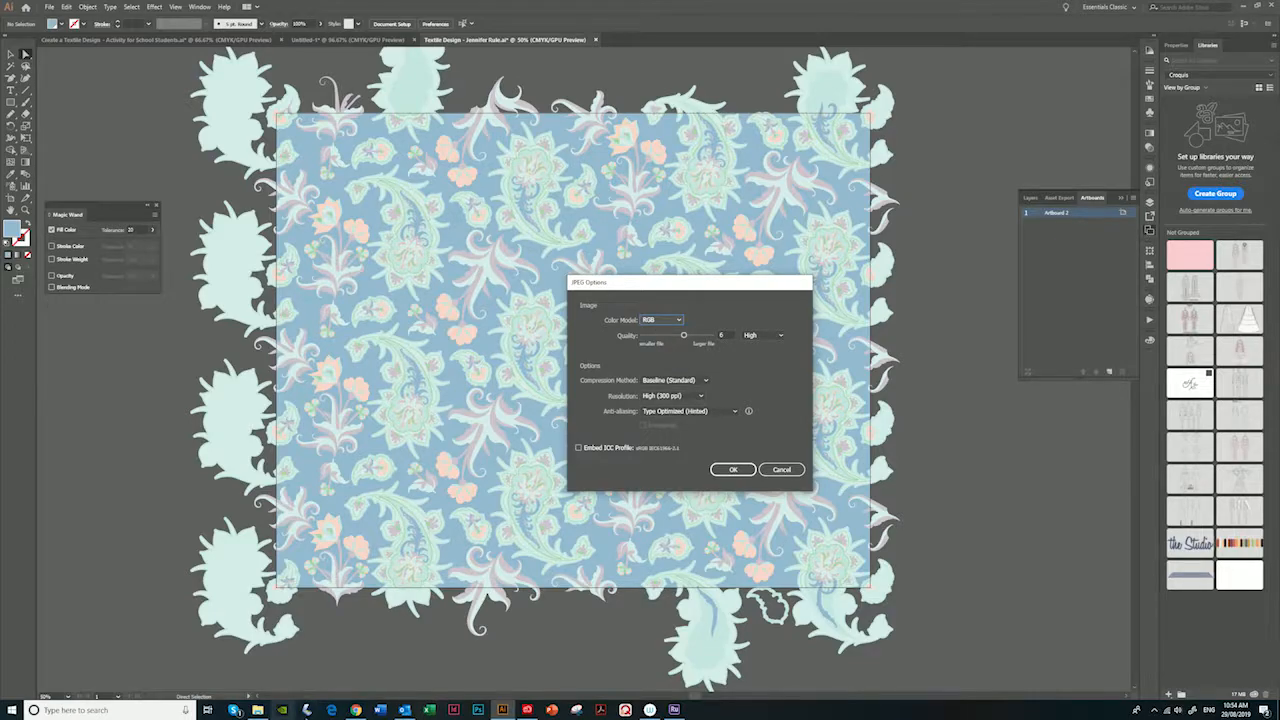
{"action": "left_click", "coordinate": [355, 710]}
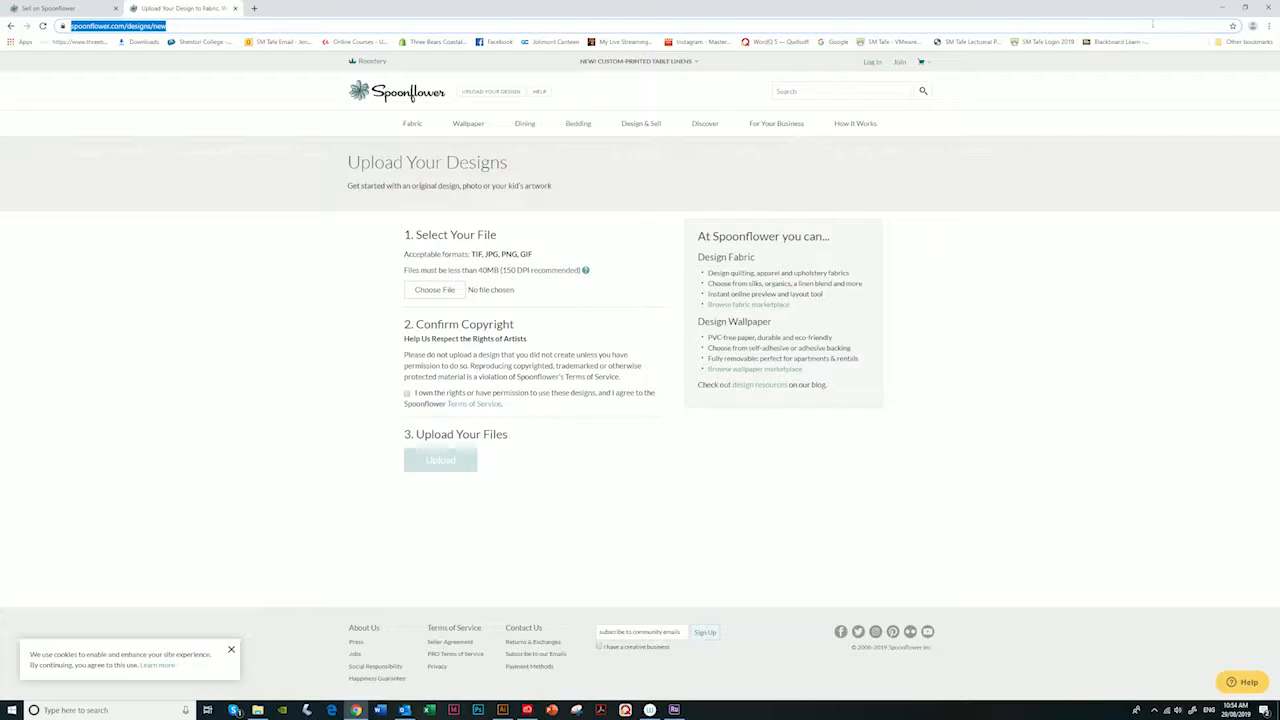
{"action": "left_click", "coordinate": [1221, 8]}
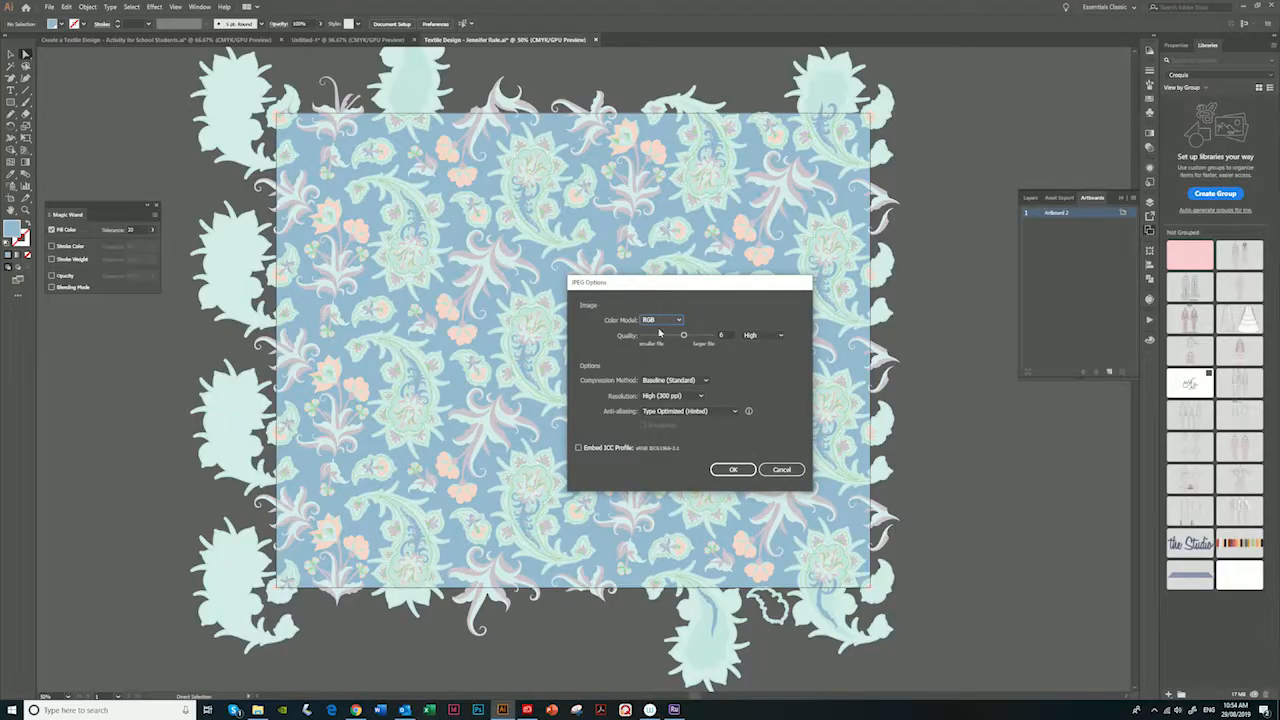
- Set the JPEG resolution to Other with a custom ppi value and complete the export
{"action": "left_click", "coordinate": [700, 397]}
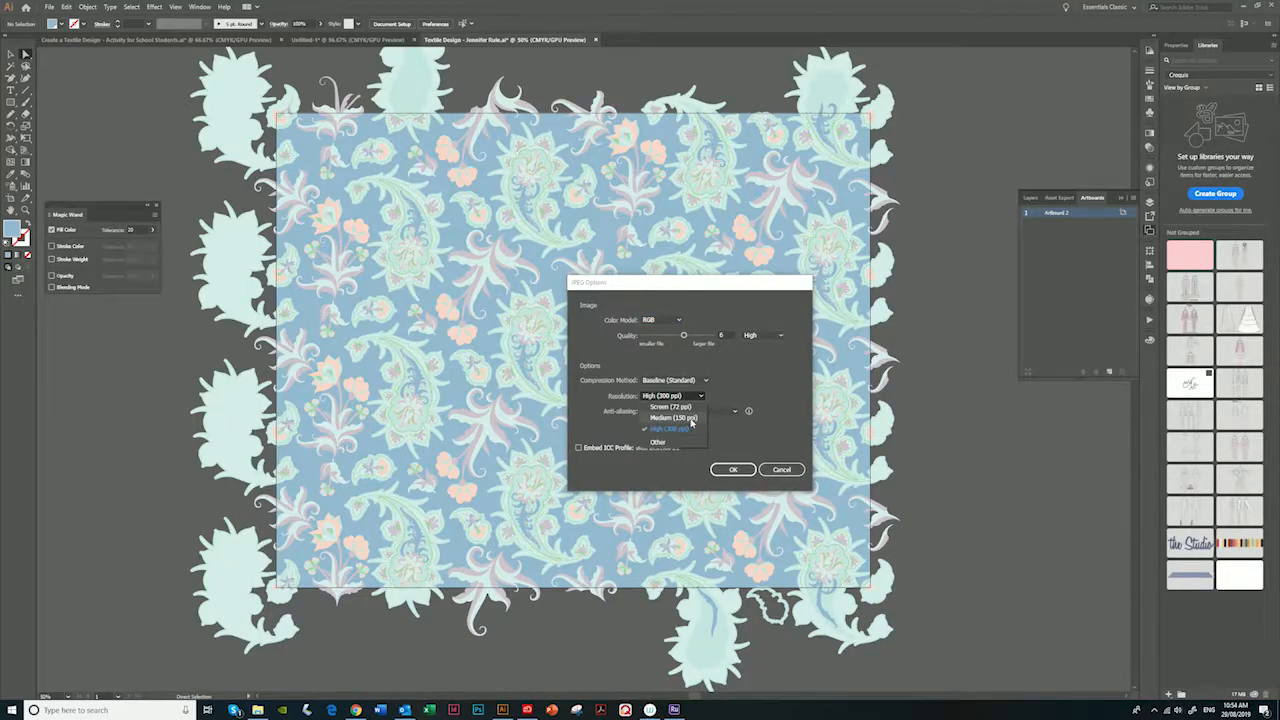
{"action": "left_click", "coordinate": [690, 418]}
{"action": "left_click", "coordinate": [690, 397]}
{"action": "left_click", "coordinate": [665, 444]}
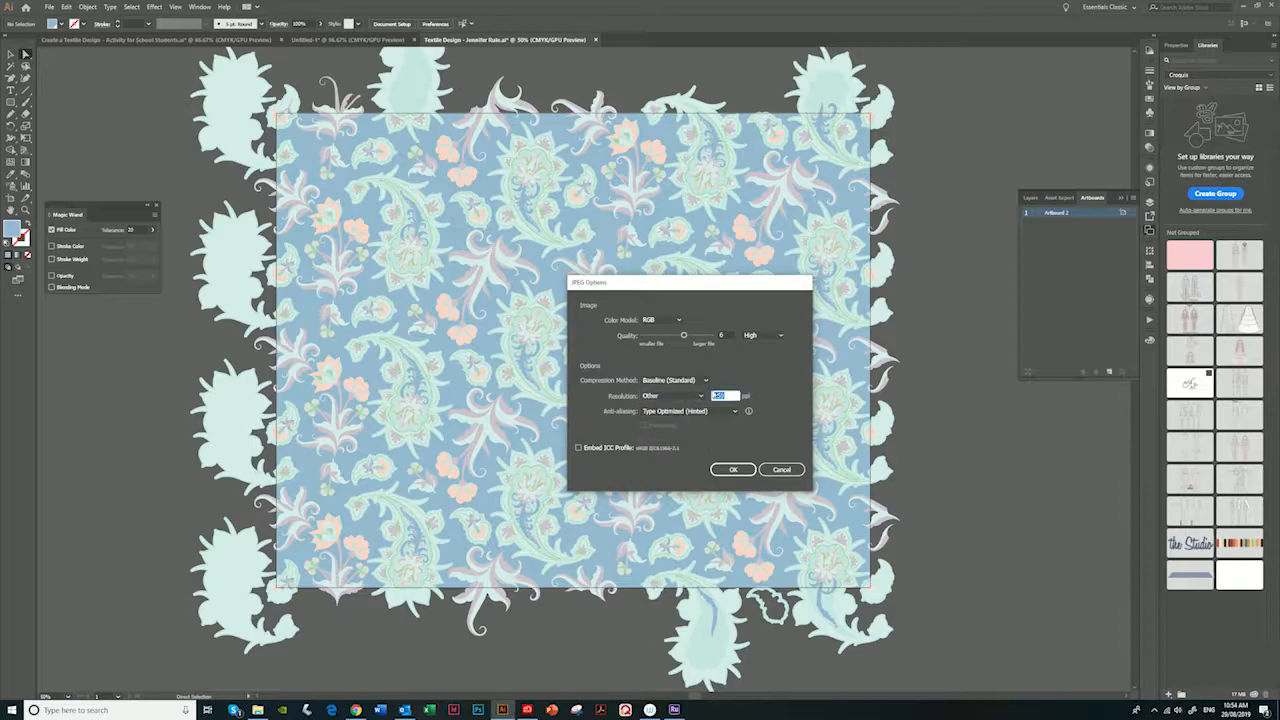
{"action": "type", "text": "20"}
{"action": "left_click", "coordinate": [740, 471]}
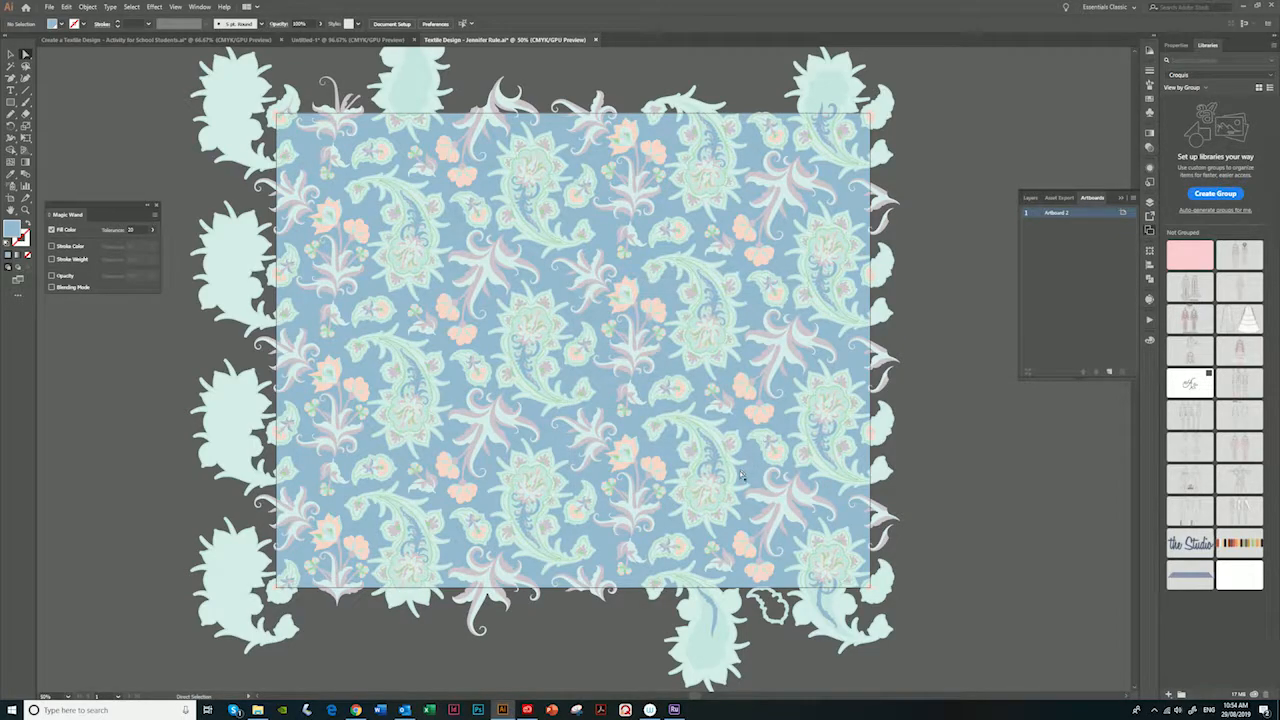
- Switch to File Explorer and check the preview and file details of the exported "AA Textile Design" JPEG on the Desktop
{"action": "left_click", "coordinate": [258, 710]}
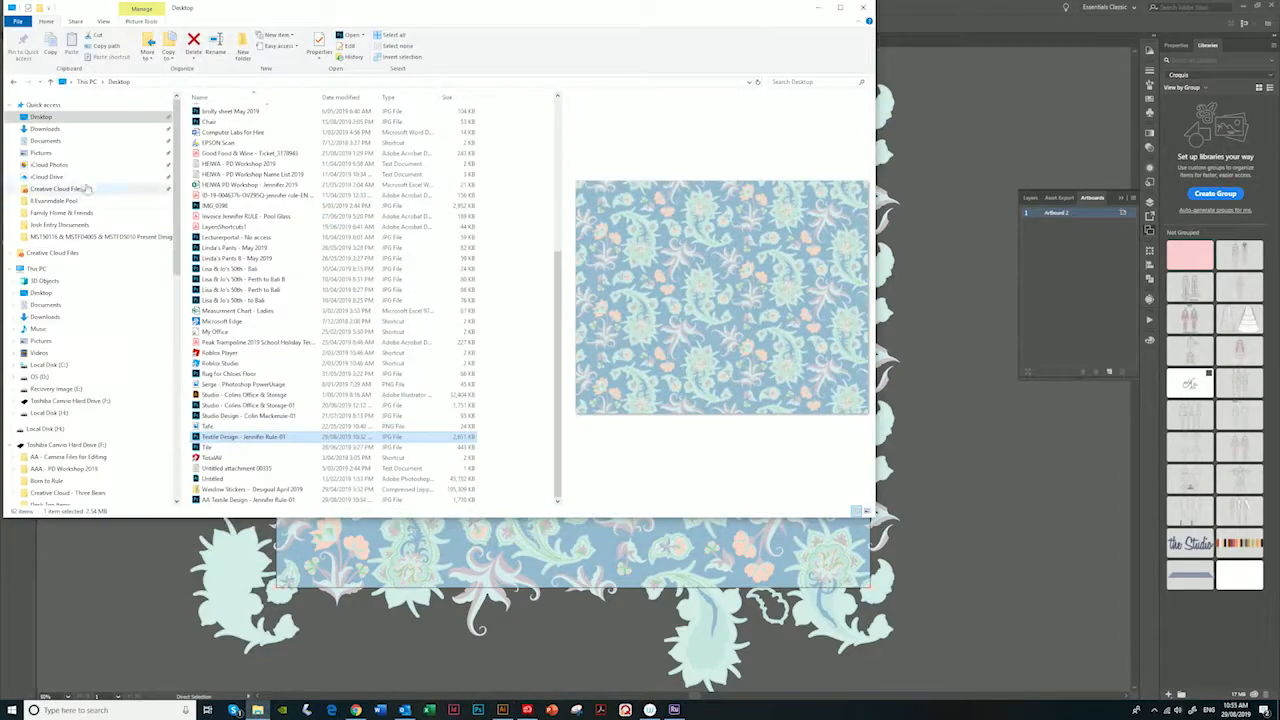
{"action": "left_click", "coordinate": [40, 116]}
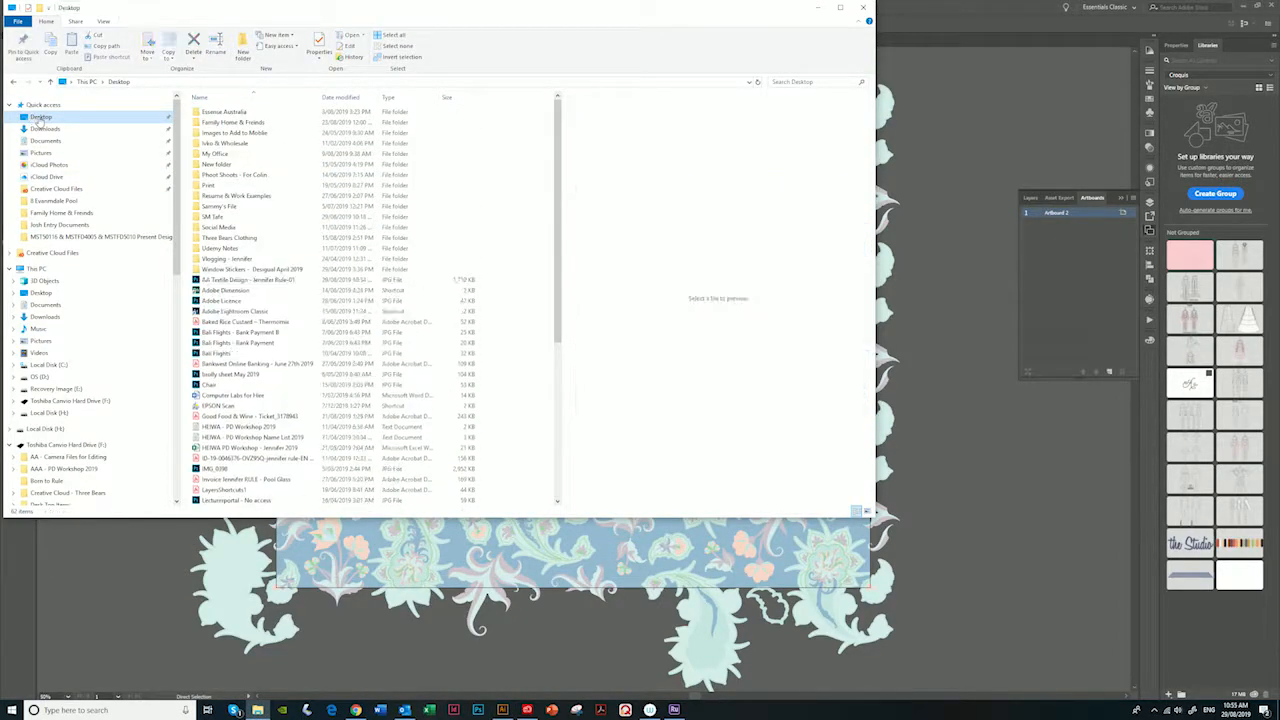
{"action": "left_click", "coordinate": [230, 280]}
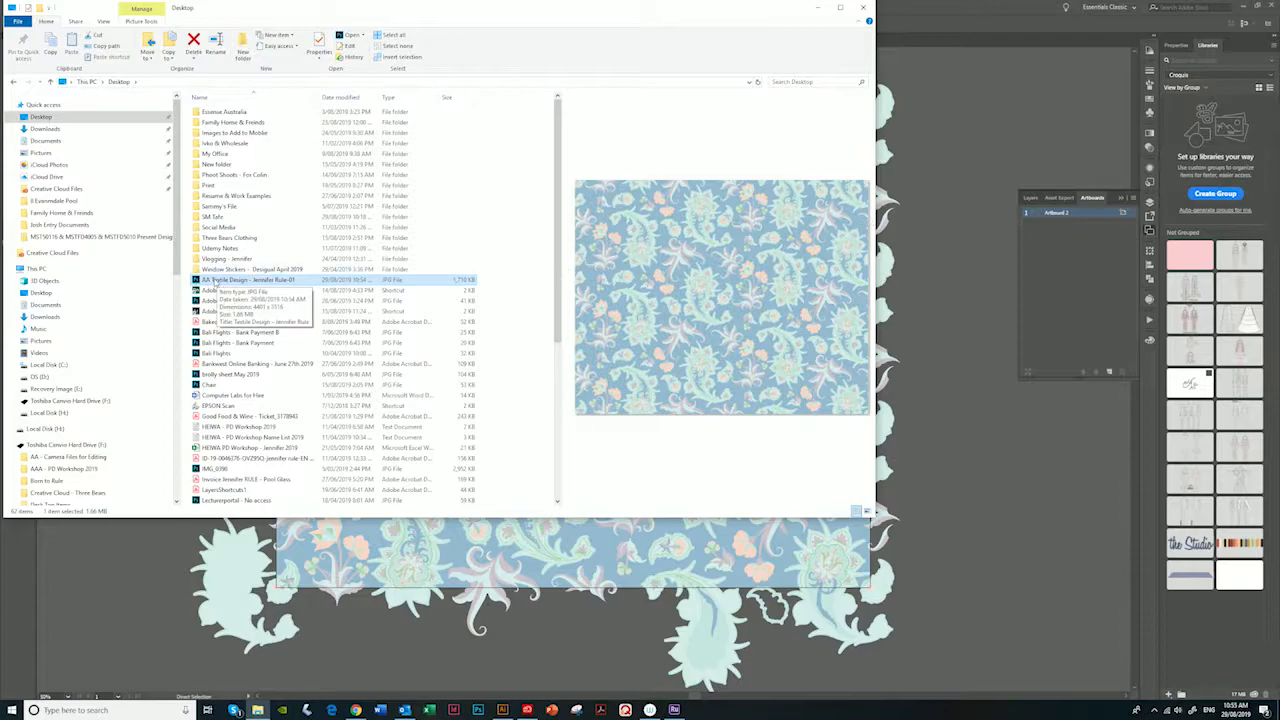
- In Chrome, choose the "AA Textile Design" JPEG from the Desktop as Spoonflower's upload file and confirm the rights to use the design
{"action": "left_click", "coordinate": [355, 710]}
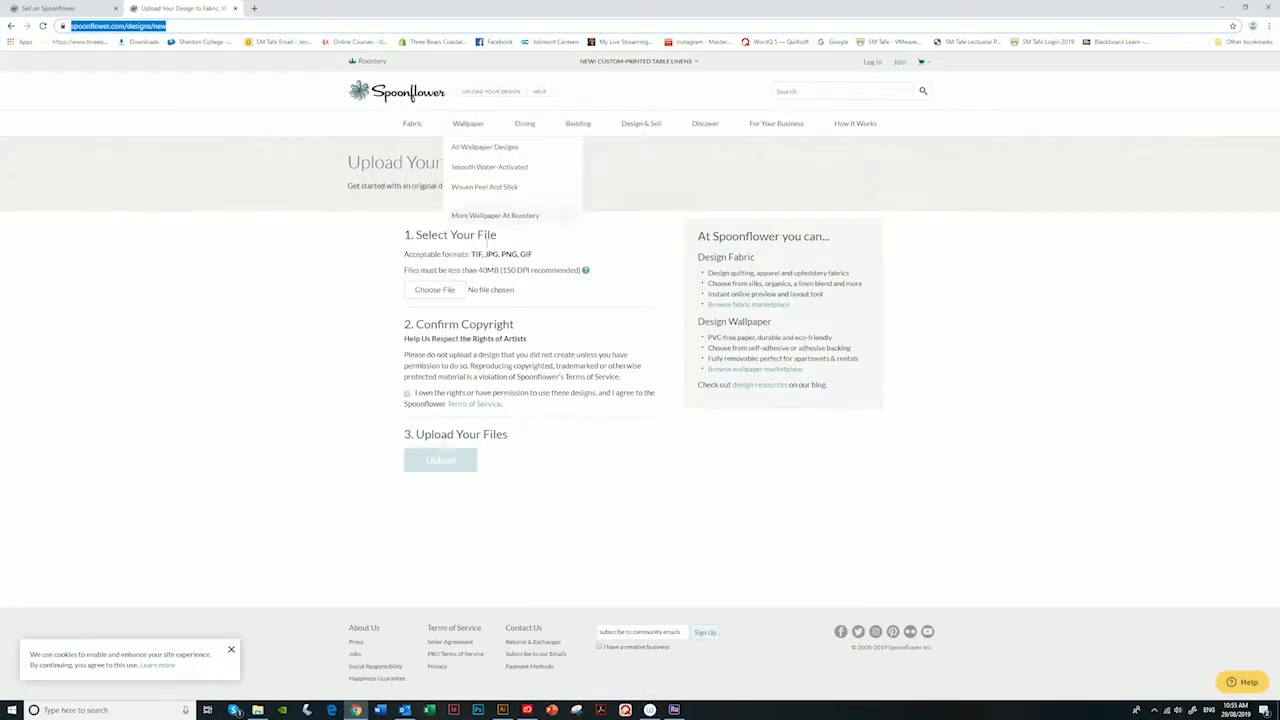
{"action": "left_click", "coordinate": [440, 290]}
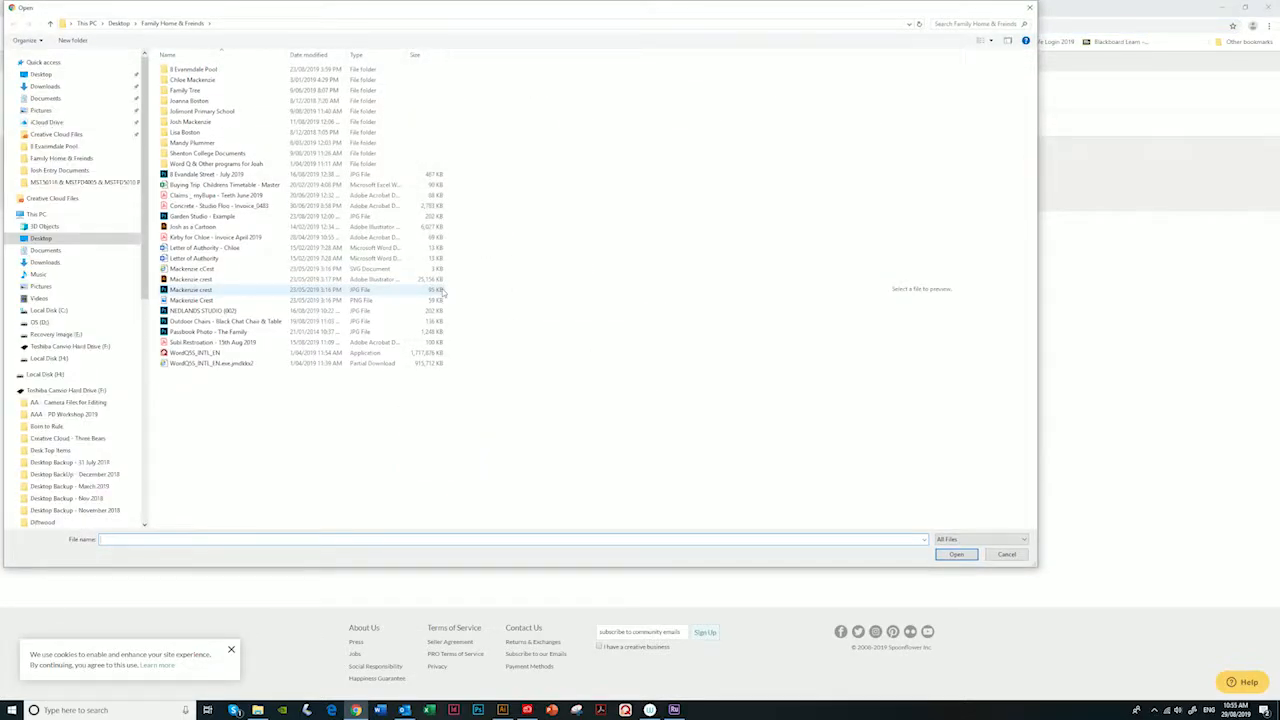
{"action": "left_click", "coordinate": [41, 74]}
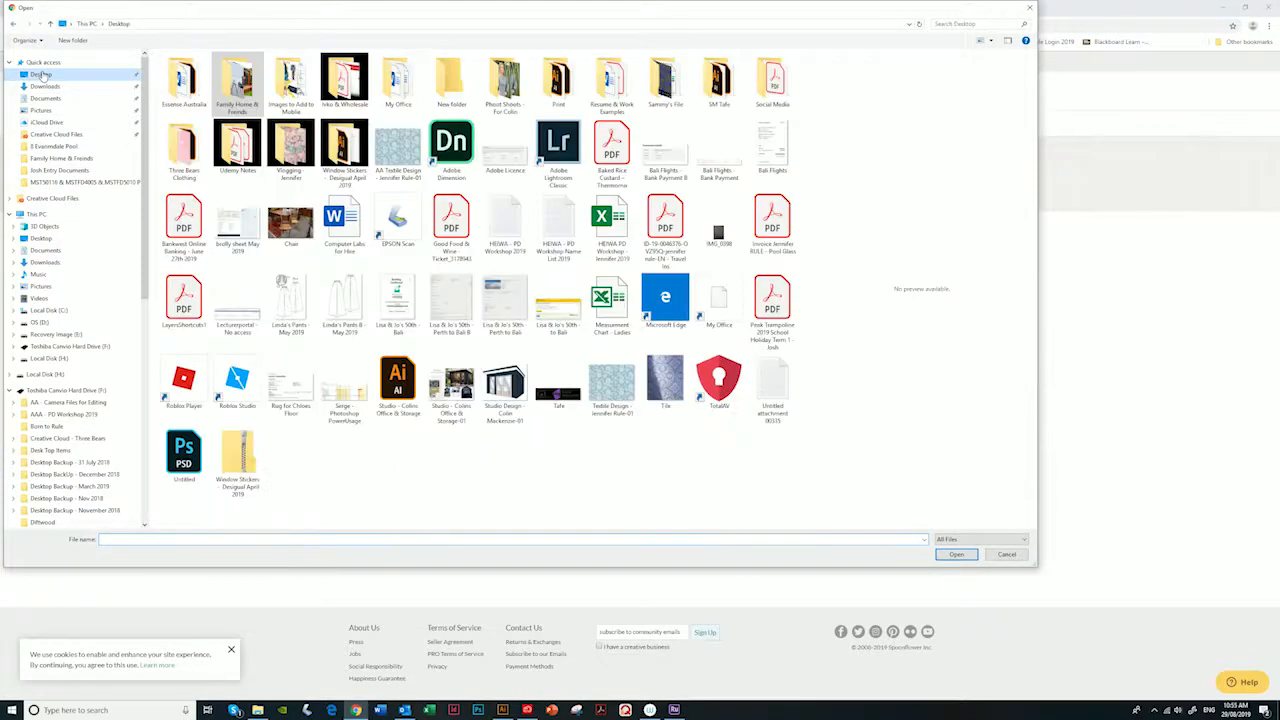
{"action": "left_click", "coordinate": [398, 152]}
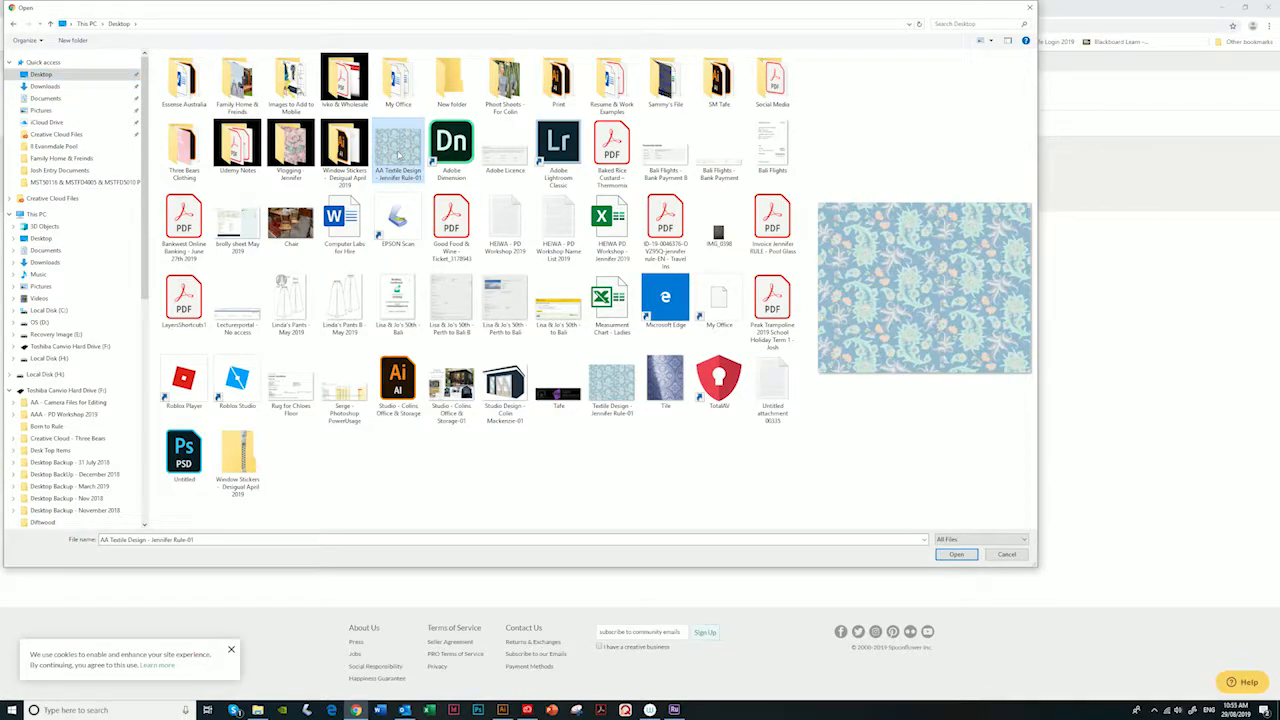
{"action": "left_click", "coordinate": [956, 554]}
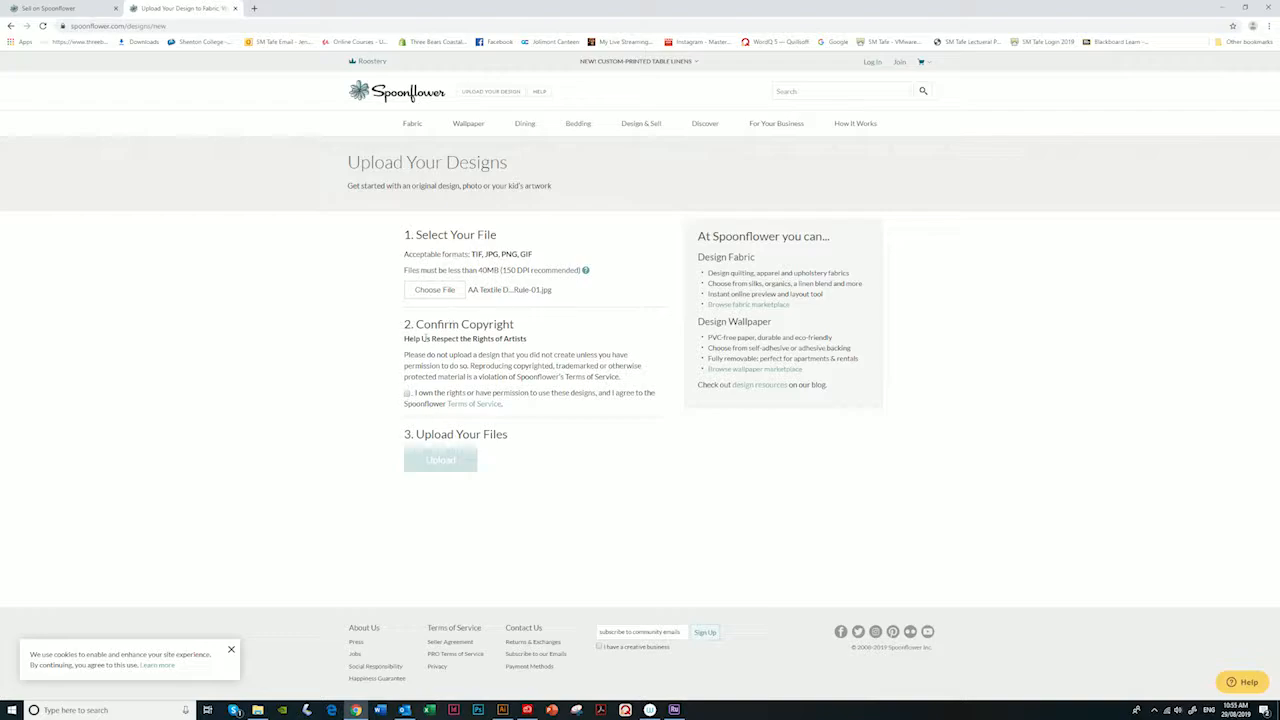
{"action": "left_click", "coordinate": [407, 395]}
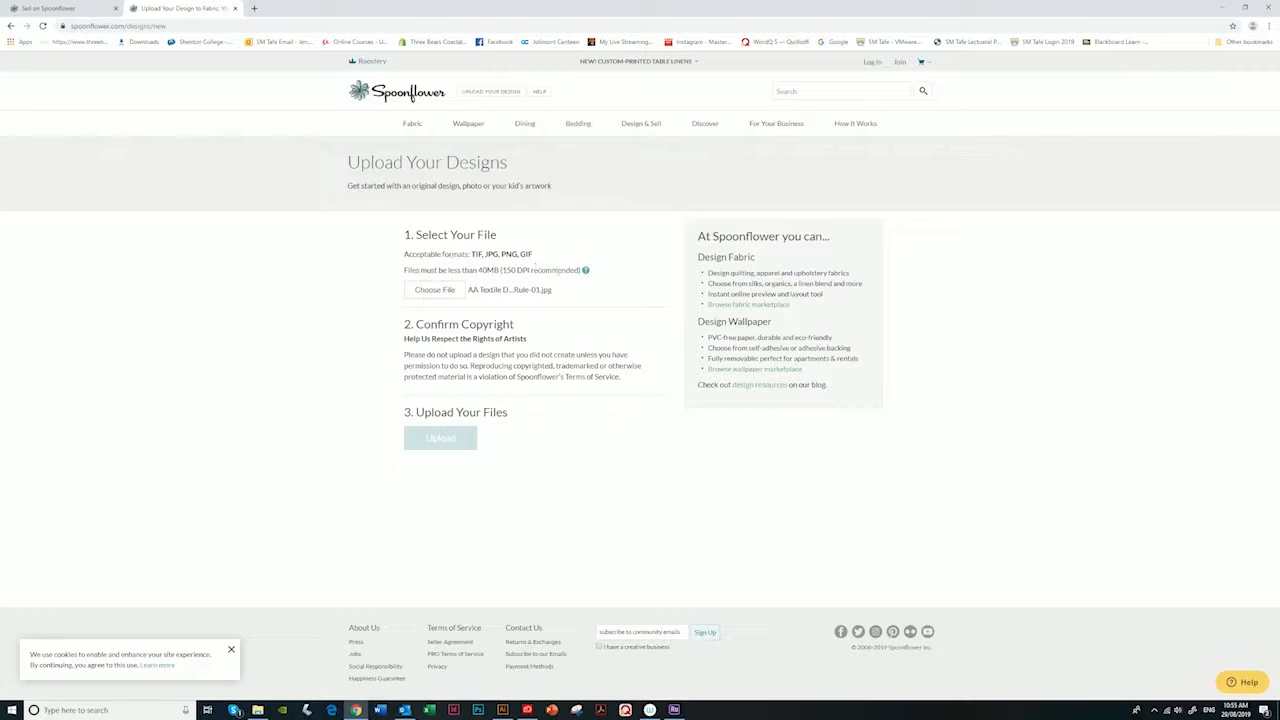